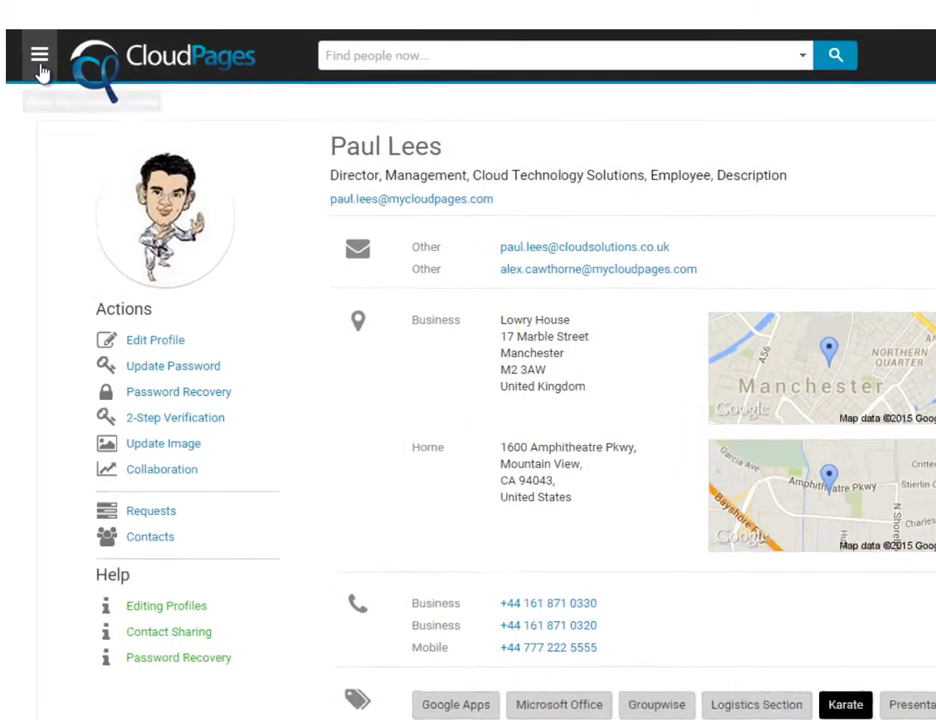
# Browse to the My CloudPages Inc organisation page and show its options menu
pyautogui.click(31, 43)
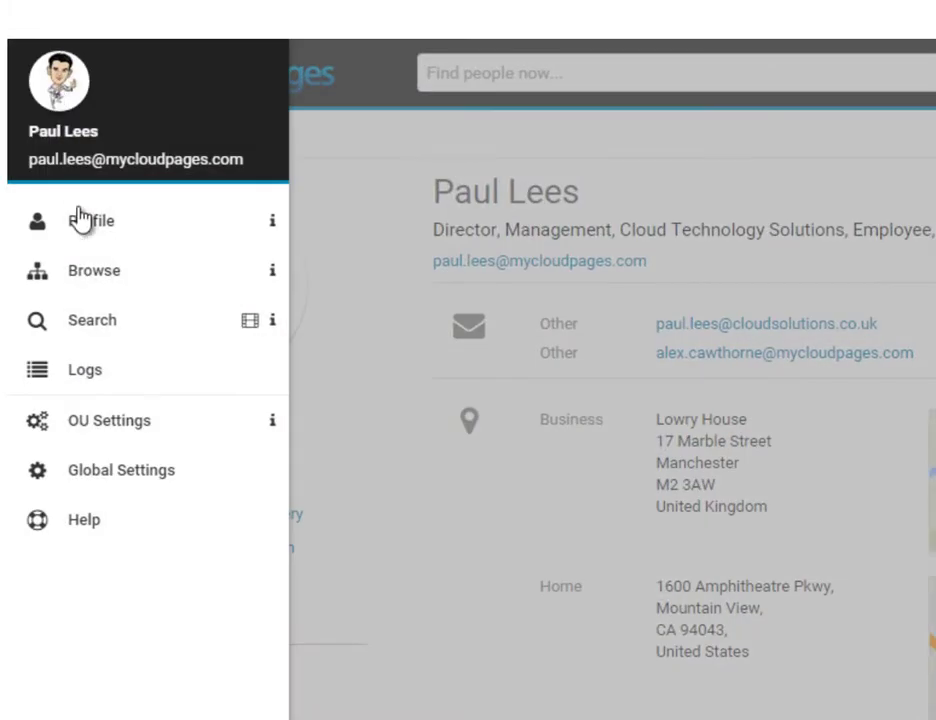
pyautogui.click(90, 274)
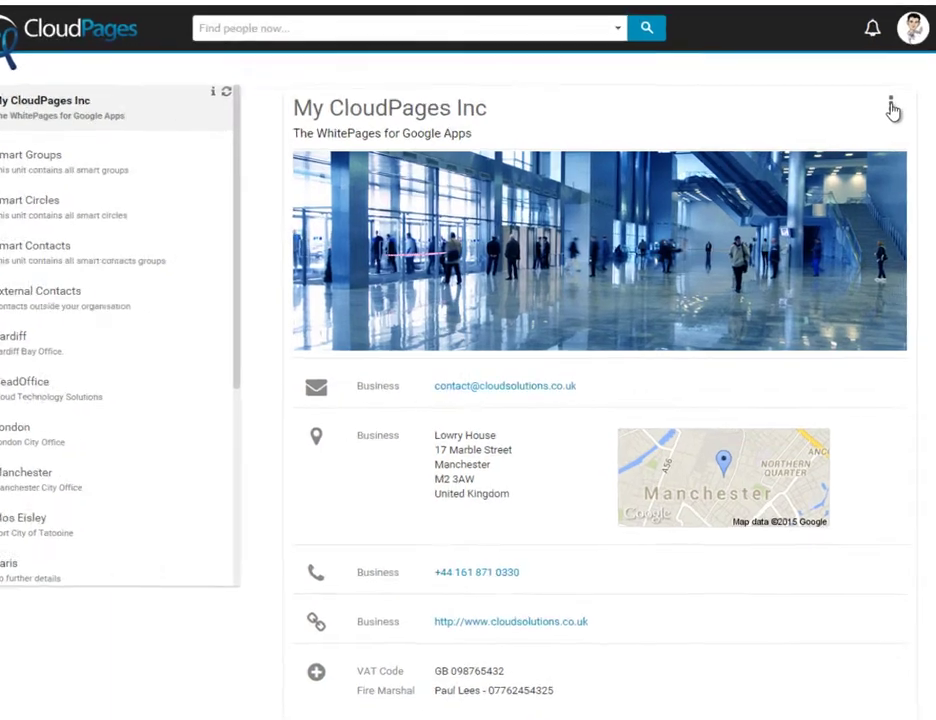
pyautogui.click(893, 110)
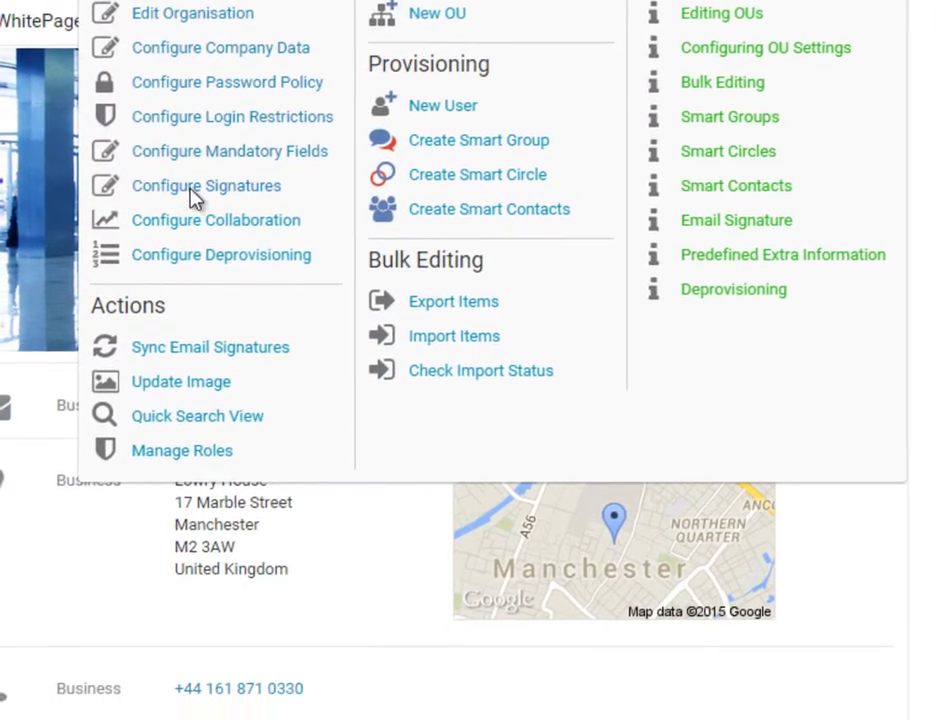
# Build the signature from $personalName $personalSurname $orgJobTitle, then $mailPrimary on a second line
pyautogui.click(193, 198)
pyautogui.click(399, 244)
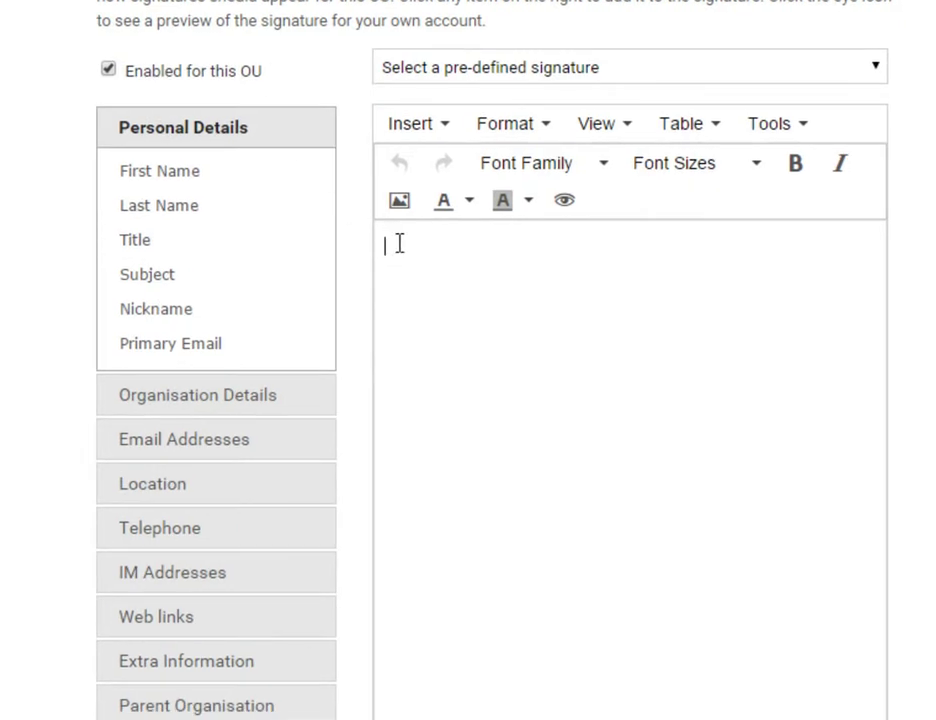
pyautogui.click(177, 178)
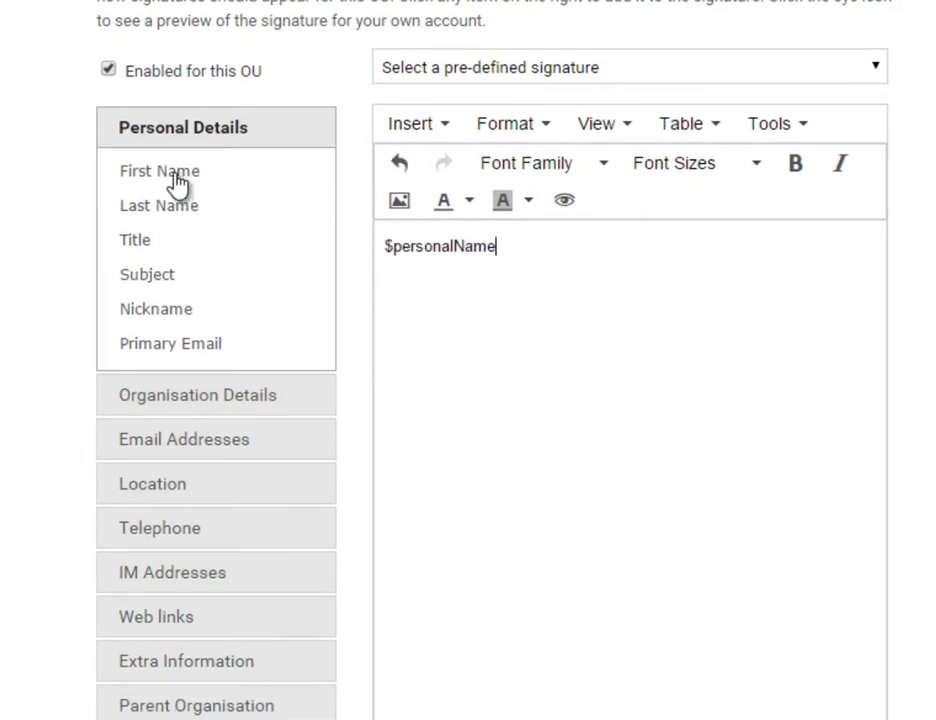
pyautogui.click(180, 215)
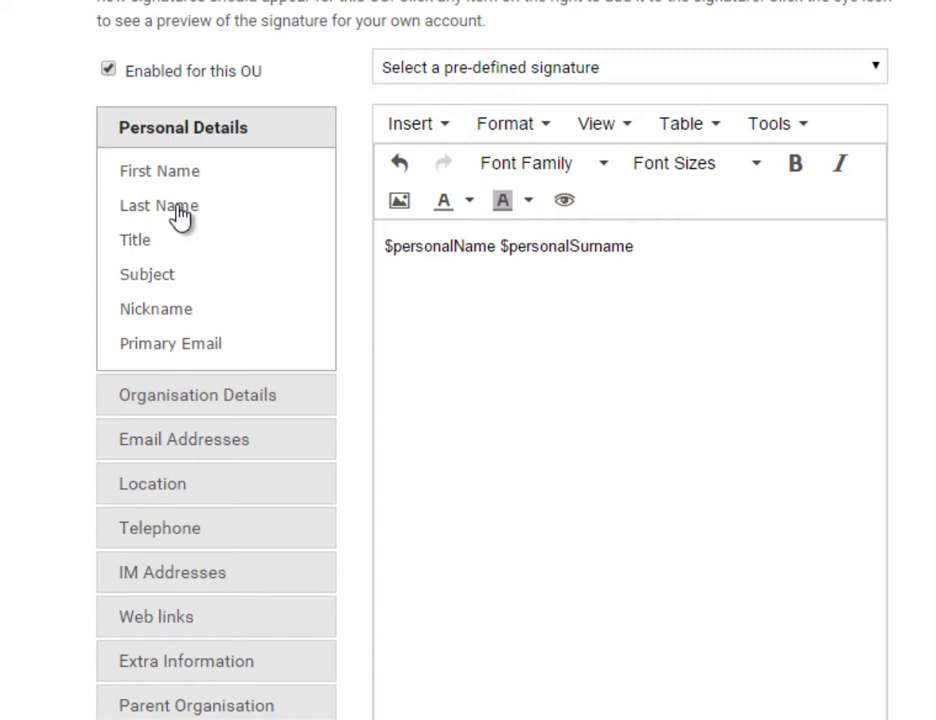
pyautogui.click(190, 400)
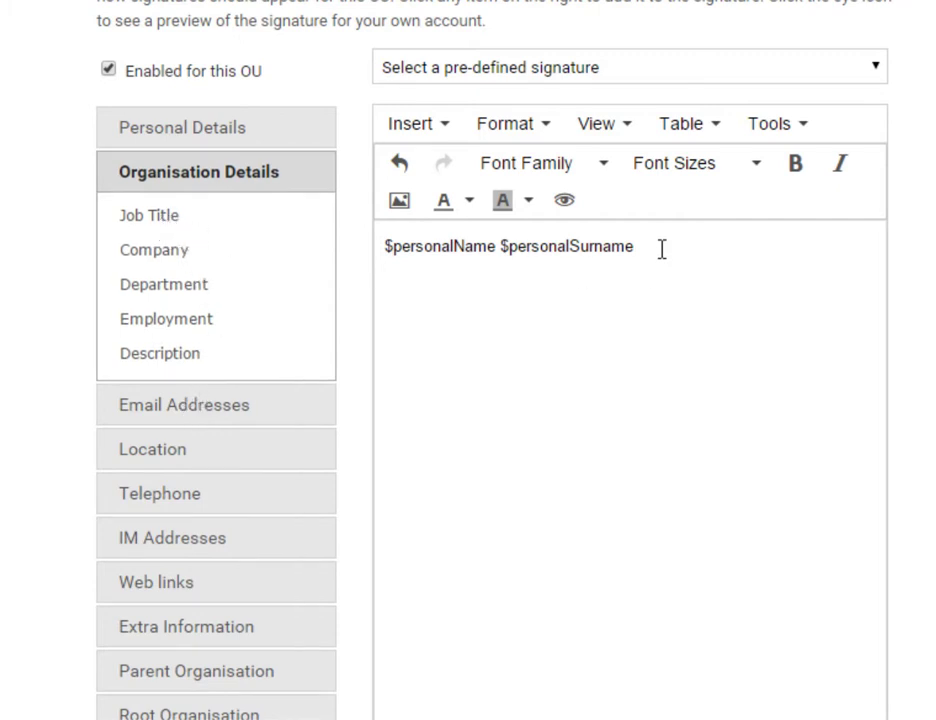
pyautogui.click(172, 226)
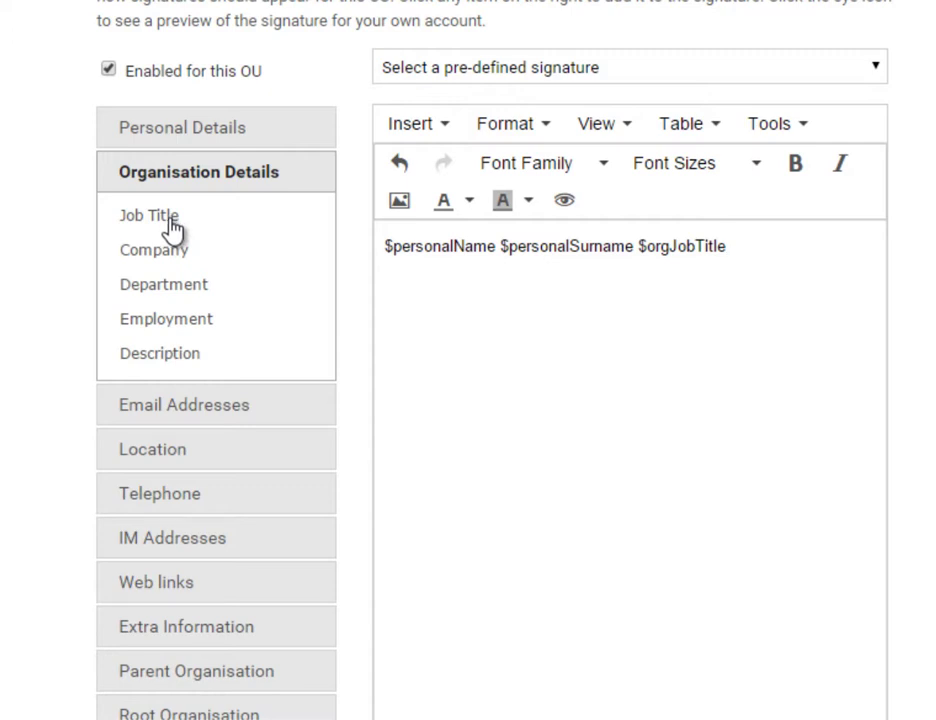
pyautogui.press('Return')
pyautogui.click(207, 423)
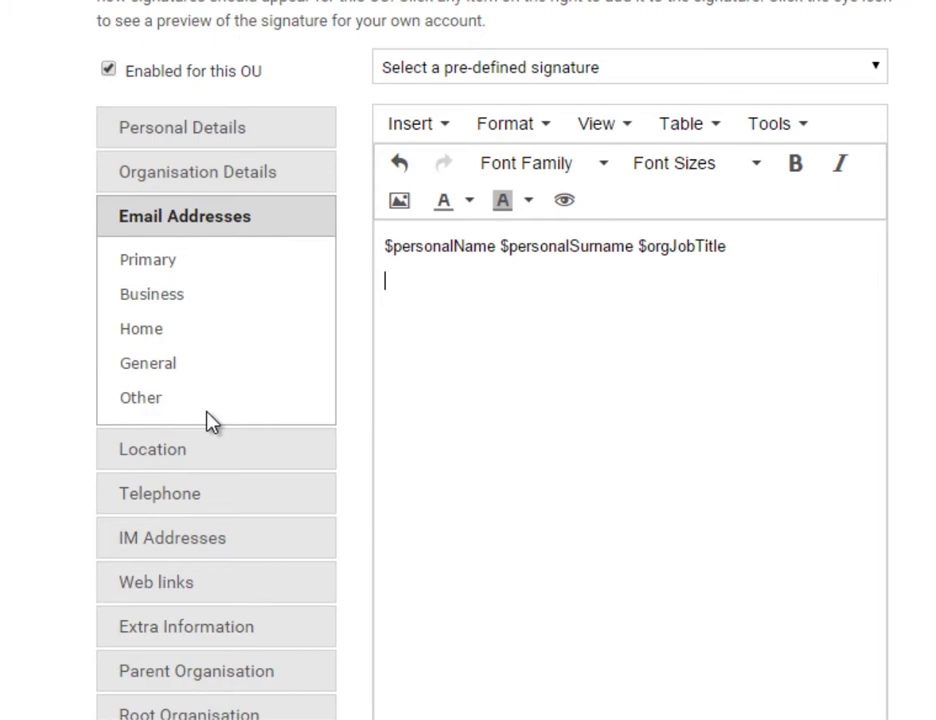
pyautogui.click(150, 264)
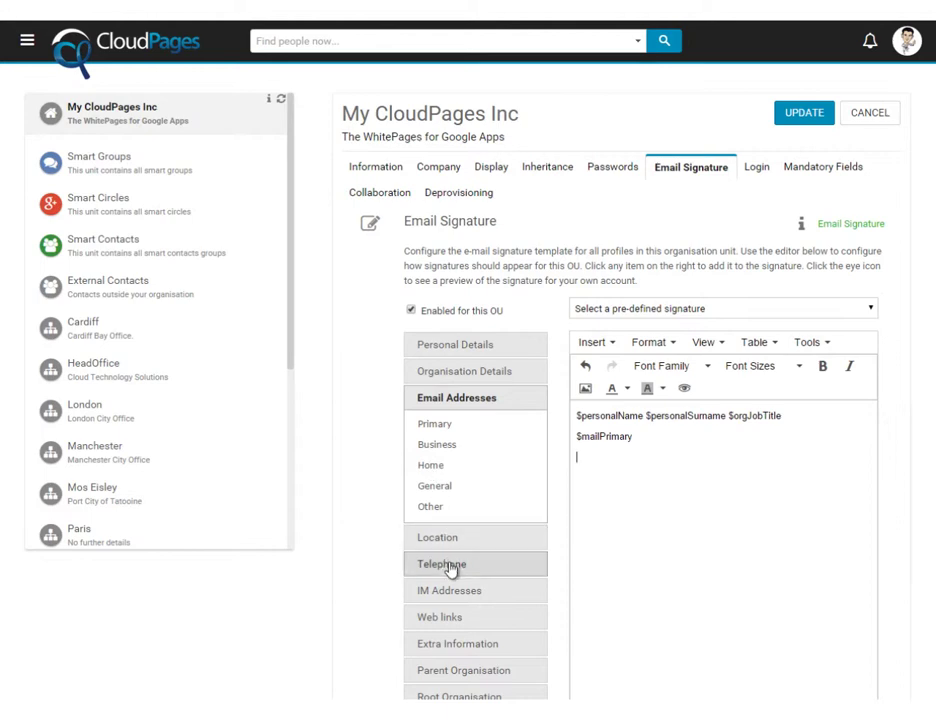
# Add $phoneBusiness and $phoneBusinessMobile as separate lines below the primary email
pyautogui.click(453, 564)
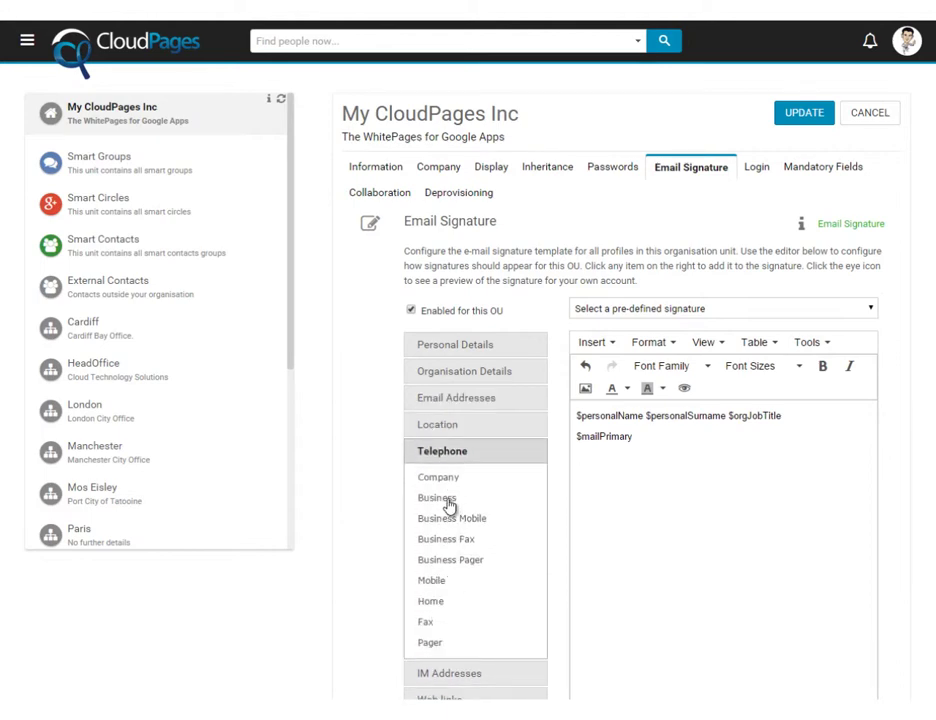
pyautogui.click(449, 507)
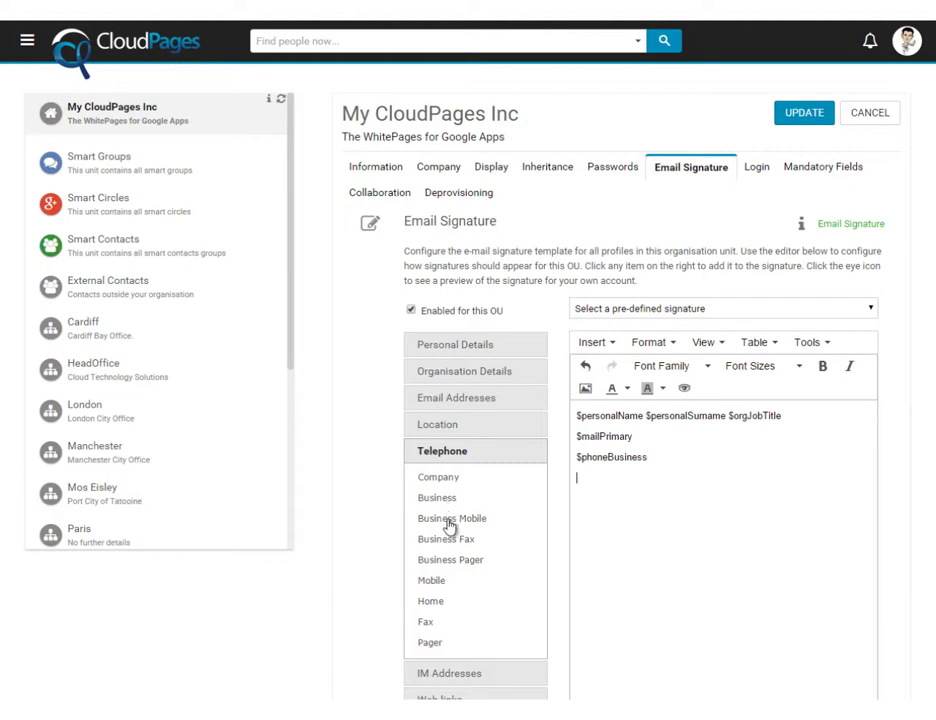
pyautogui.click(449, 524)
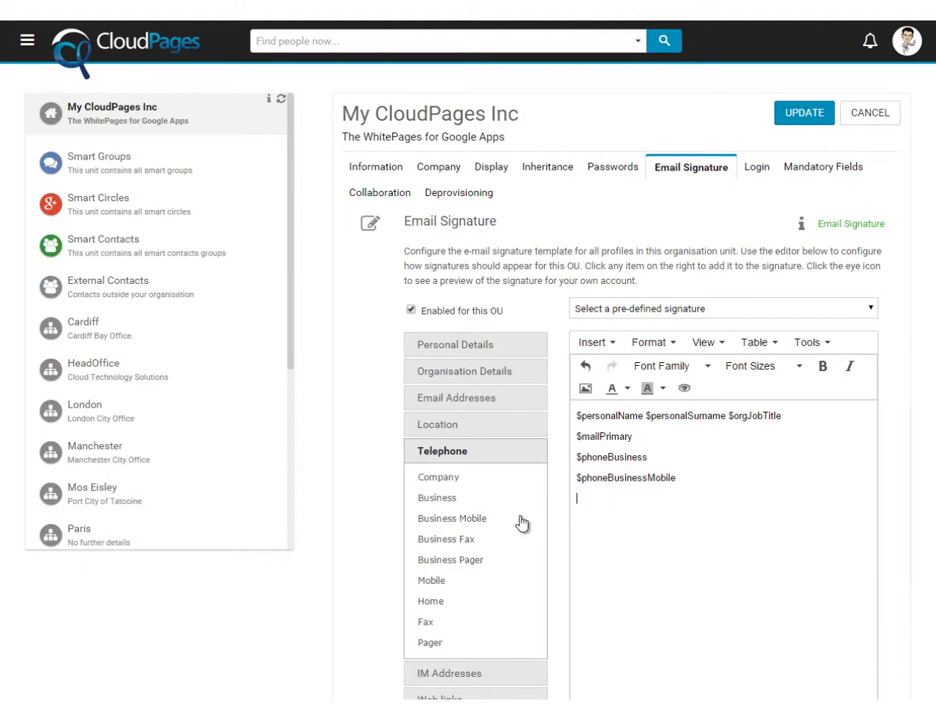
pyautogui.write('t')
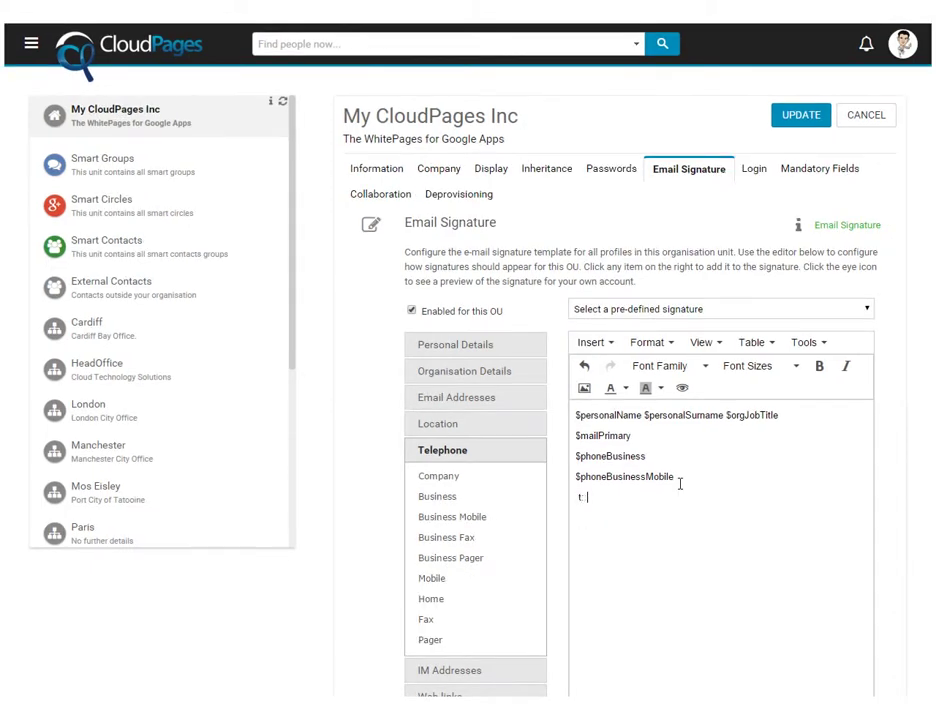
pyautogui.write('http')
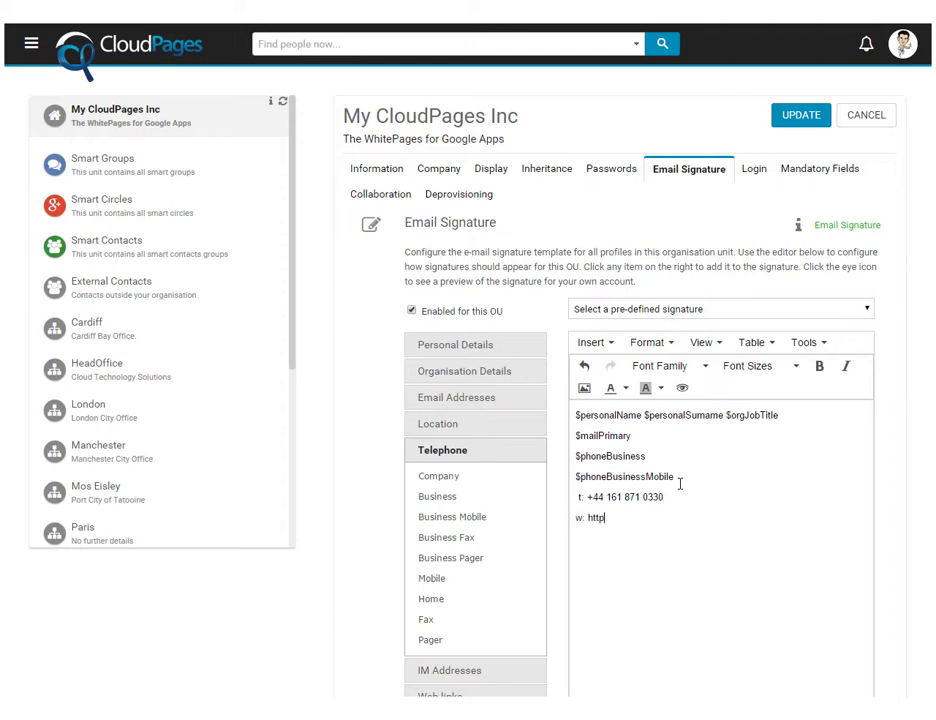
pyautogui.write('://www.cloudsolutions.co.uk')
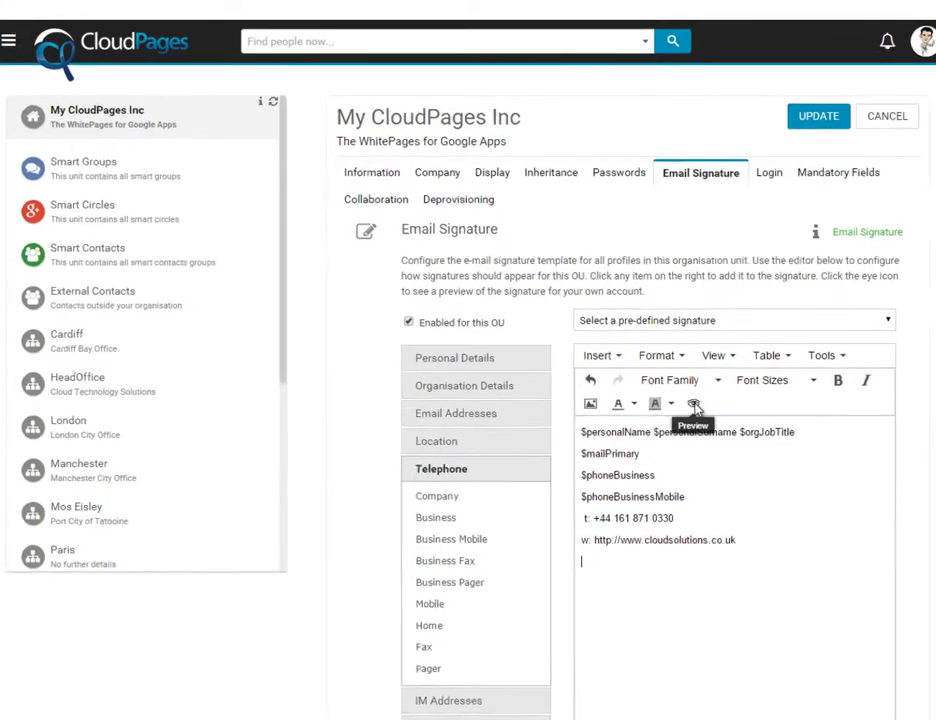
pyautogui.click(694, 404)
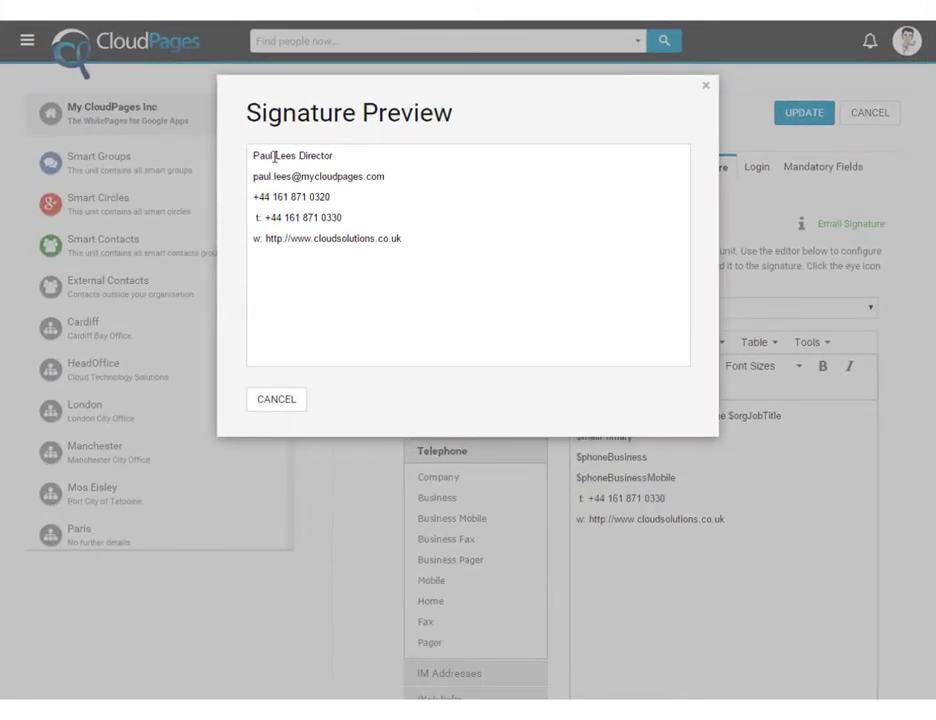
pyautogui.click(276, 399)
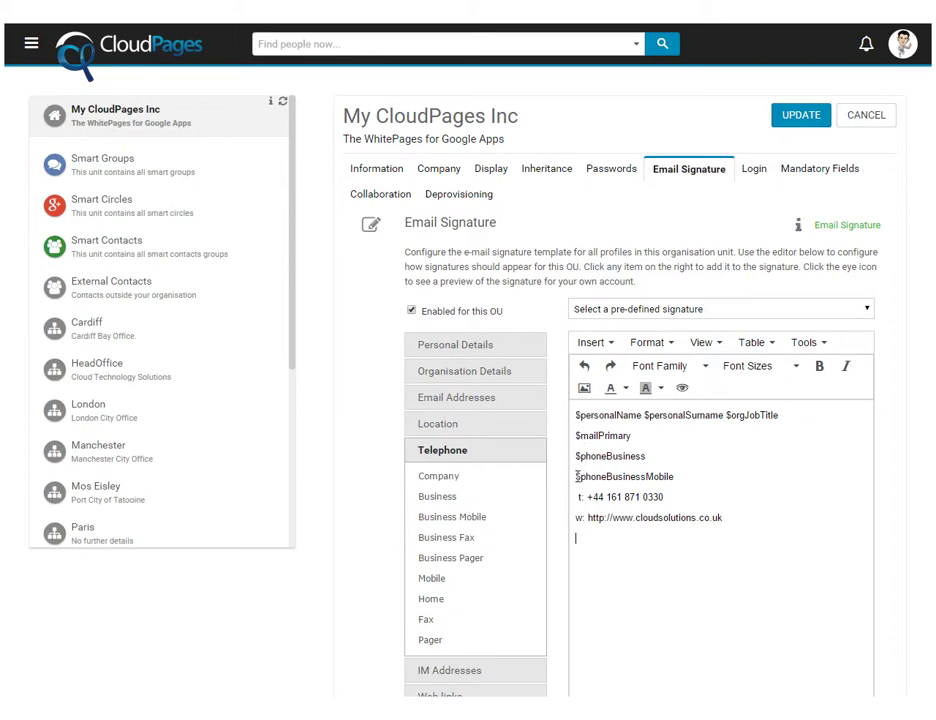
# Wrap the mobile placeholder in #if ($phoneBusinessMobile != "") … #end so it shows only when set
pyautogui.moveTo(576, 476); pyautogui.dragTo(674, 477)
pyautogui.hotkey('ctrl', 'c')
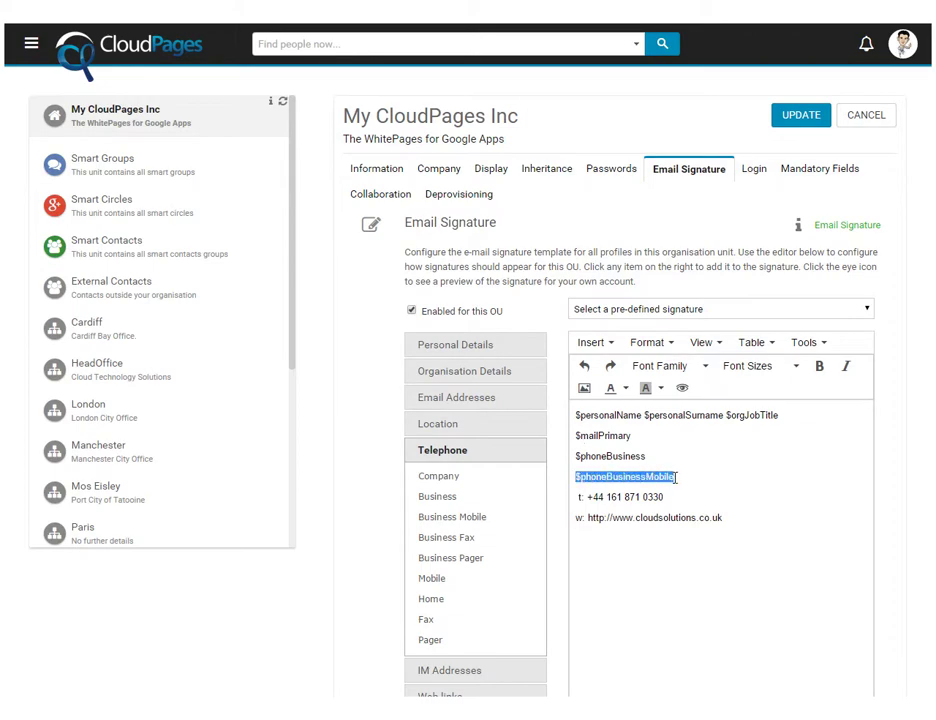
pyautogui.click(580, 494)
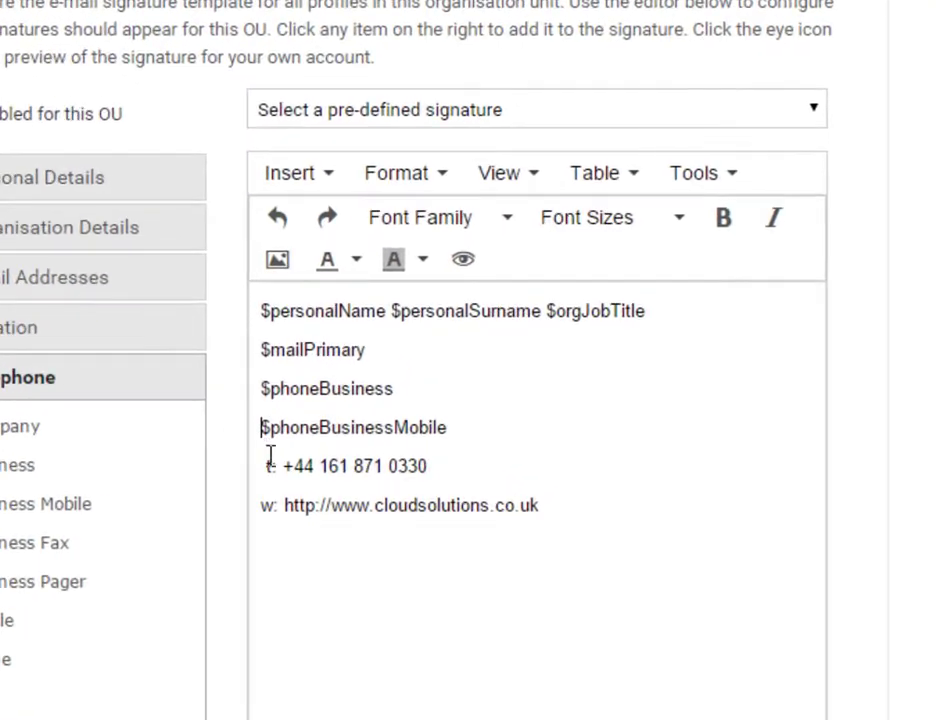
pyautogui.write('#')
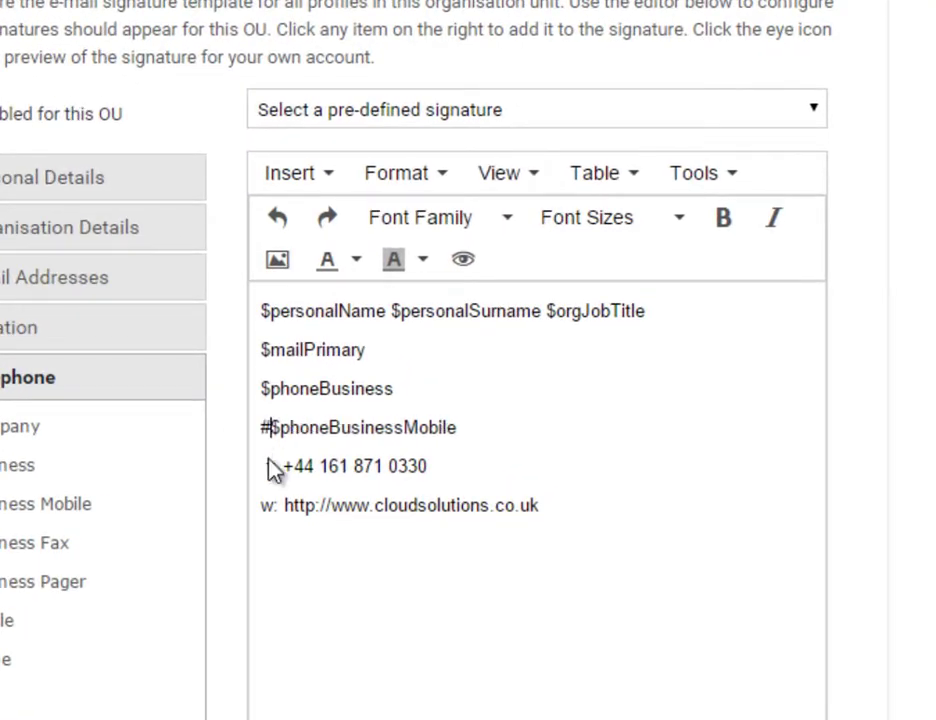
pyautogui.write('if ')
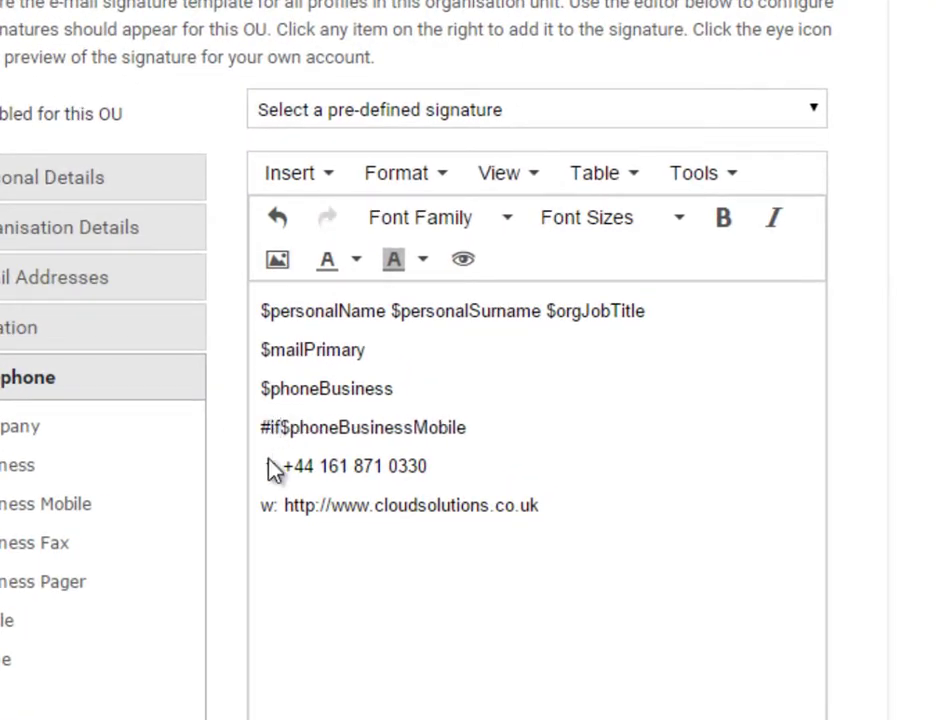
pyautogui.write('(')
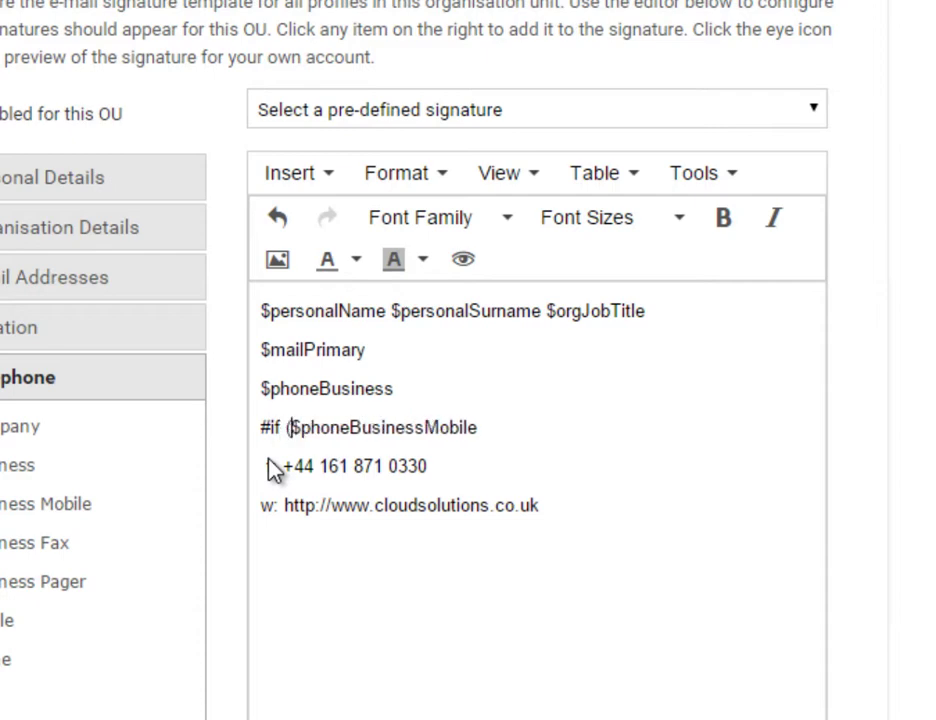
pyautogui.click(484, 433)
pyautogui.write('!= "")')
pyautogui.hotkey('ctrl', 'v')
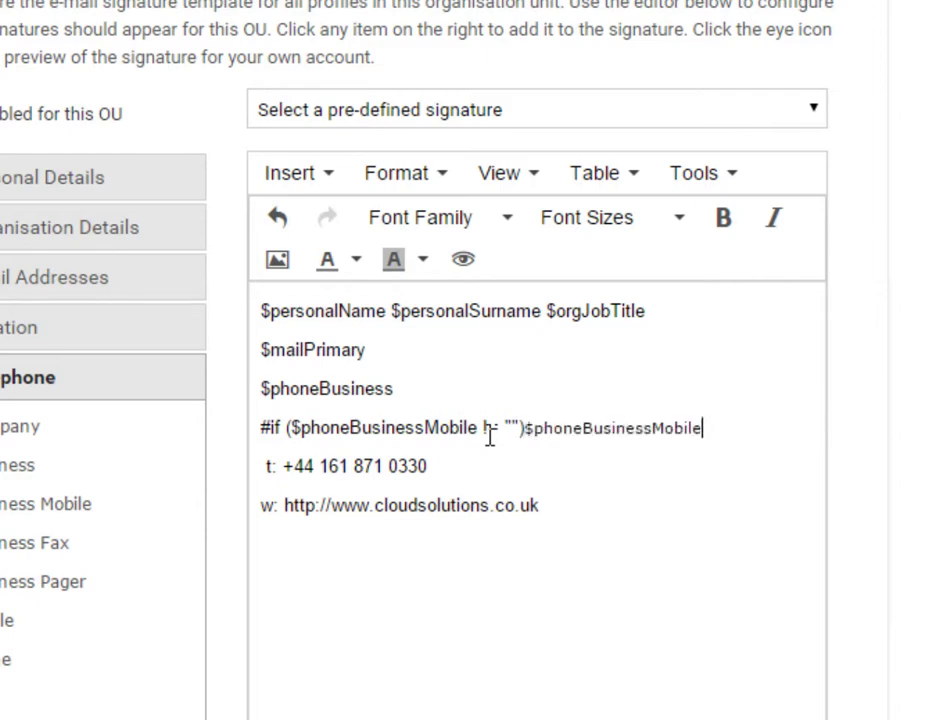
pyautogui.write('#end')
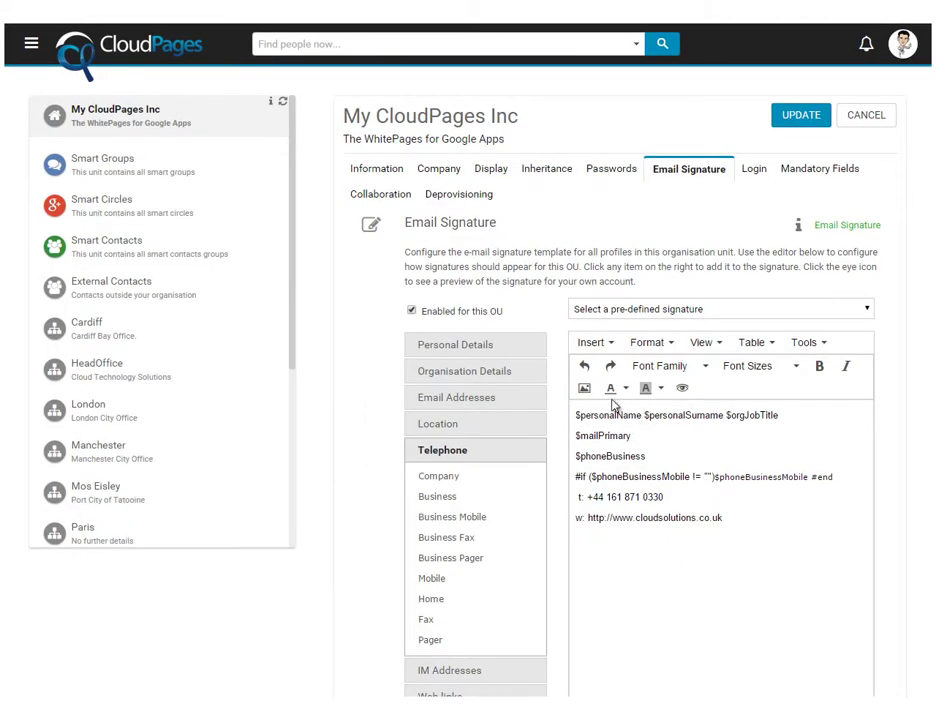
# Insert the gplus.png icon described 'GPlus', resized to 24 × 24 pixels, below the website line
pyautogui.click(584, 388)
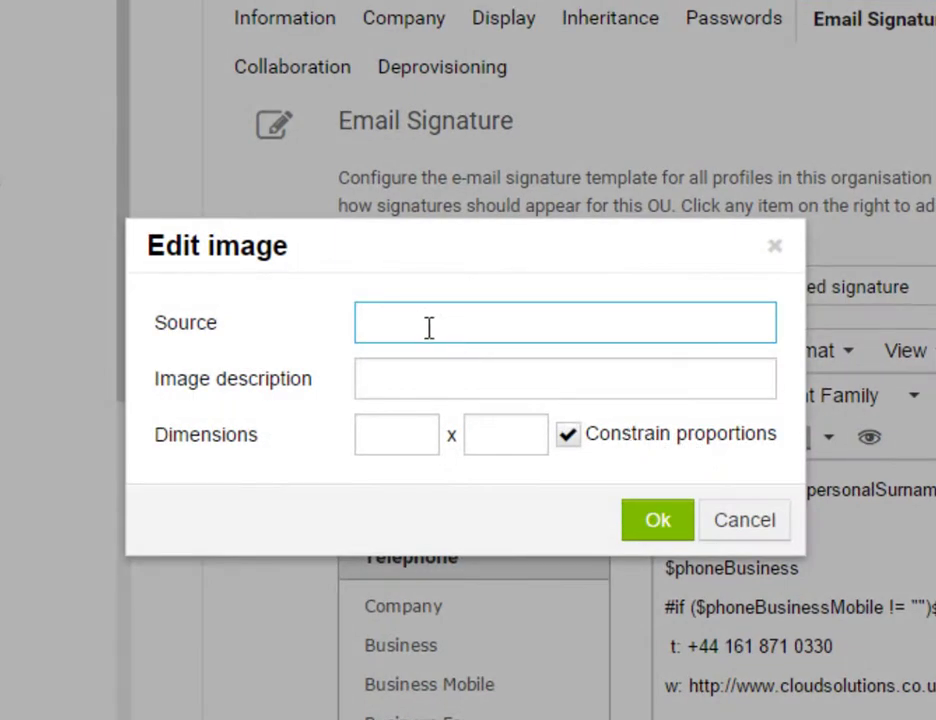
pyautogui.write('http://www.cloudsolutions.co.uk/media/wysiwyg/gplus.png')
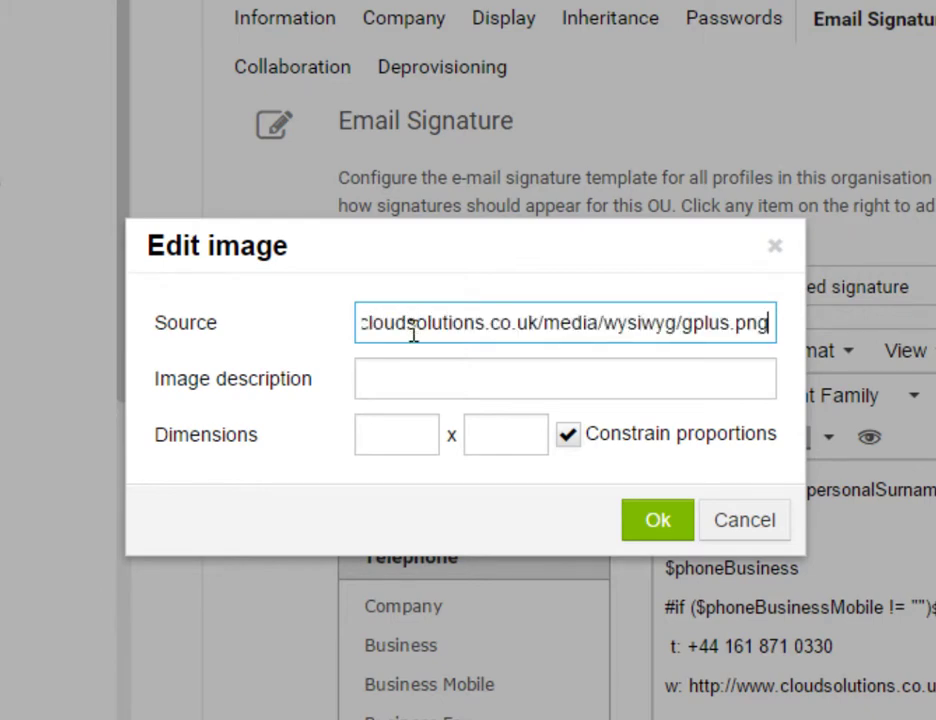
pyautogui.click(403, 376)
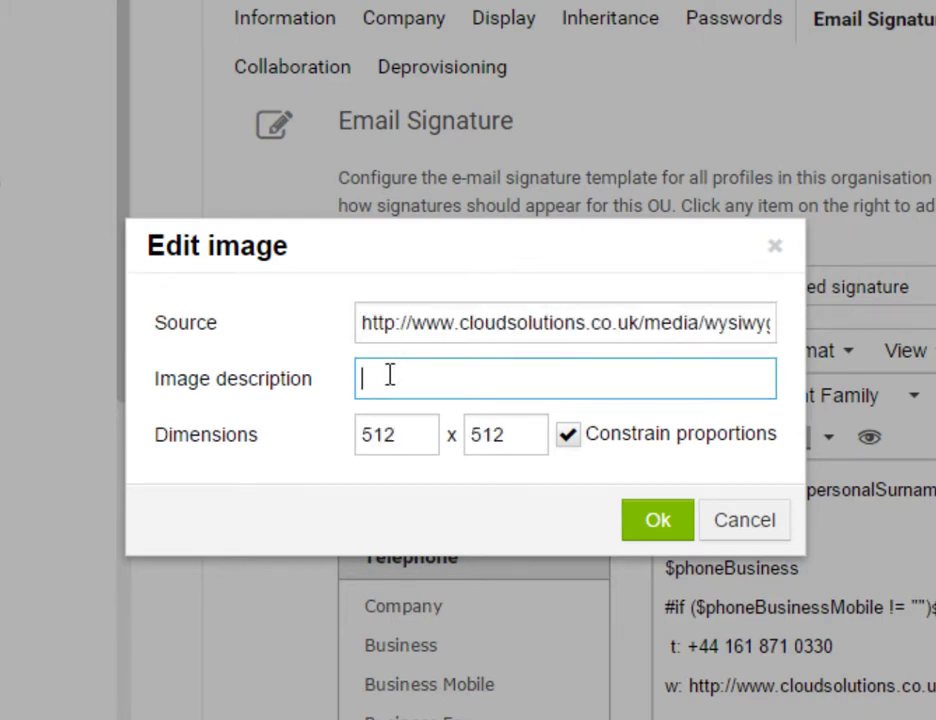
pyautogui.write('GPlus')
pyautogui.moveTo(405, 441); pyautogui.dragTo(357, 437)
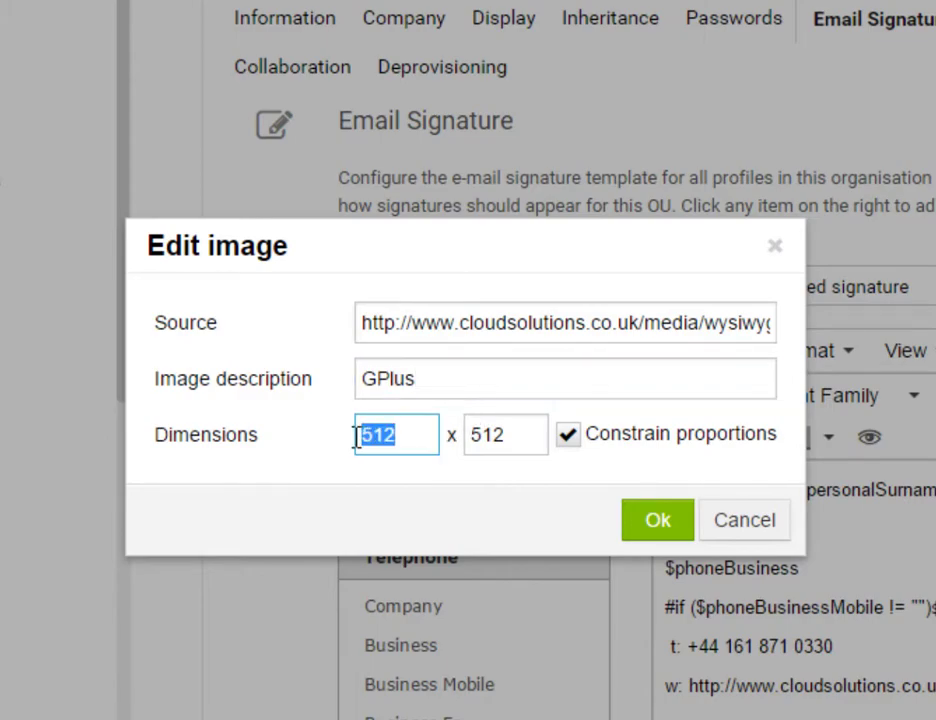
pyautogui.write('24')
pyautogui.click(537, 436)
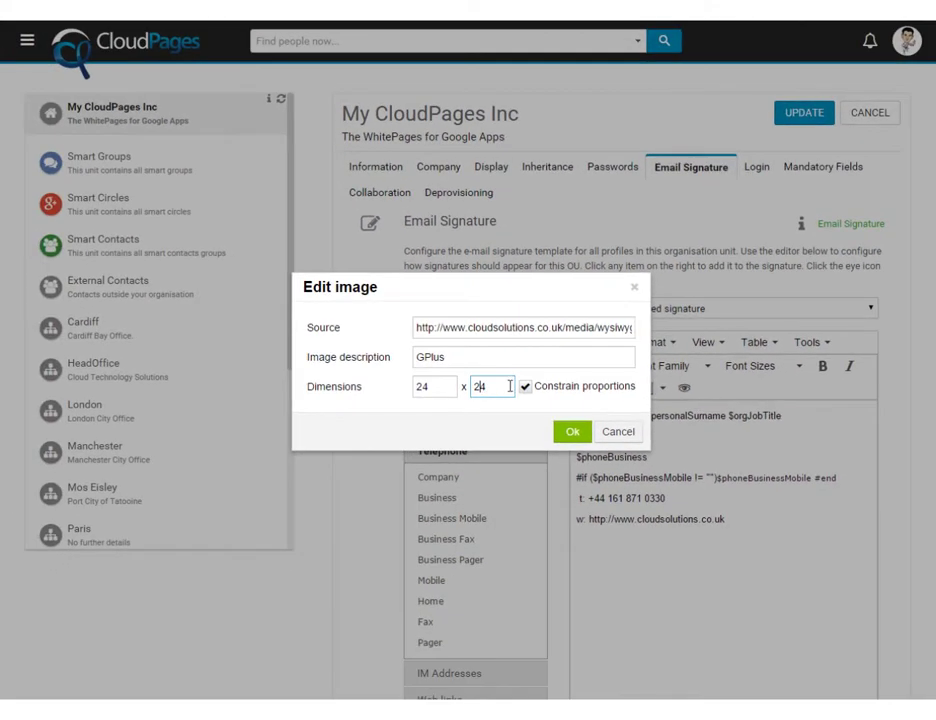
pyautogui.click(572, 432)
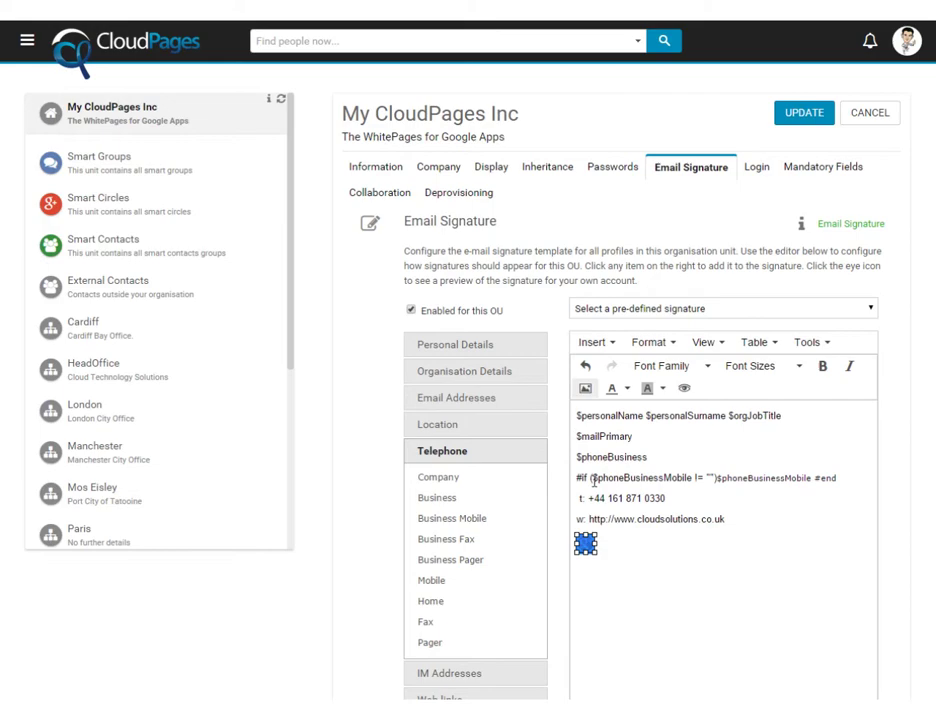
pyautogui.click(628, 526)
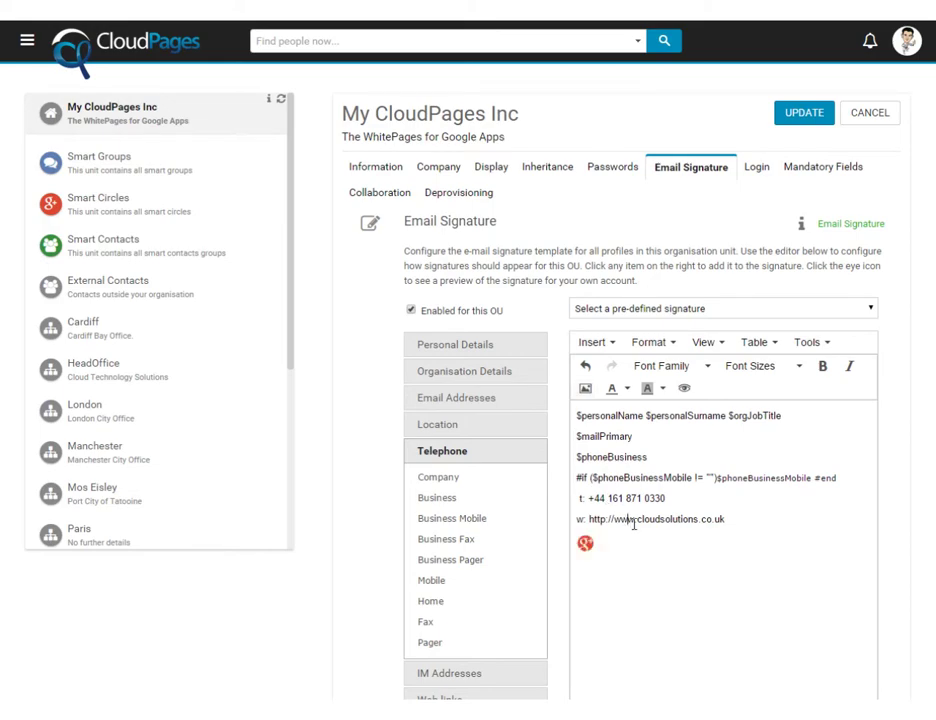
pyautogui.click(685, 392)
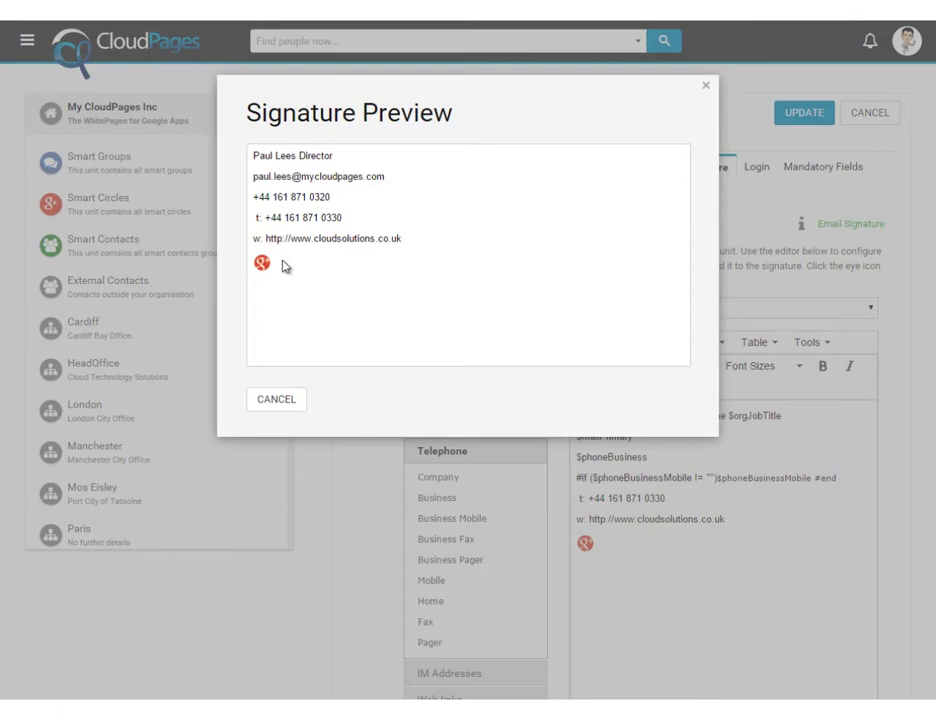
pyautogui.click(288, 404)
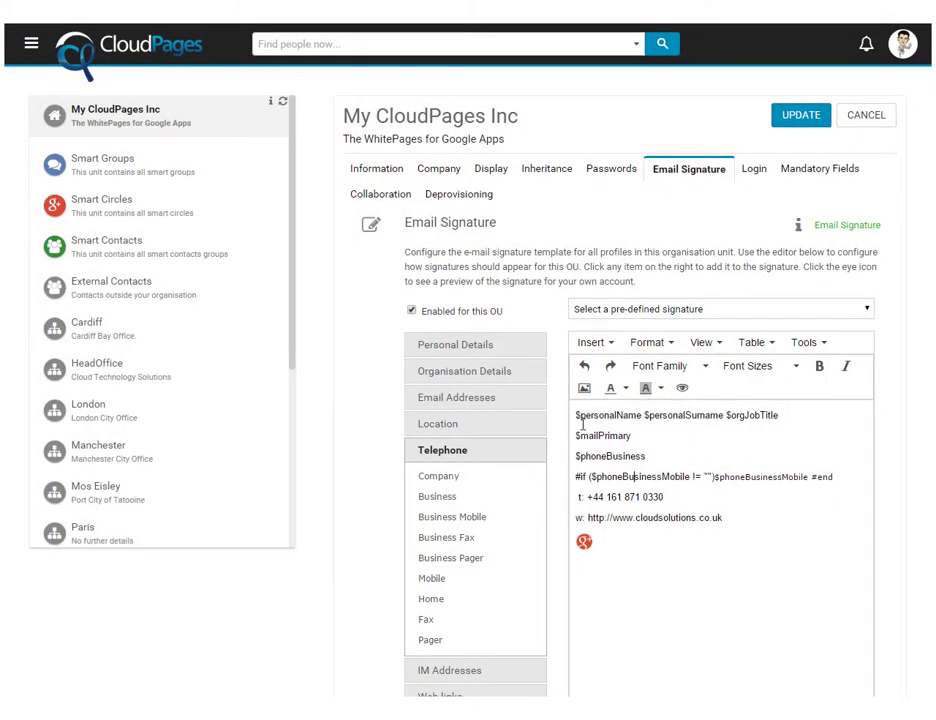
# Colour the $personalName $personalSurname placeholders grey and make them bold
pyautogui.moveTo(577, 415); pyautogui.dragTo(722, 412)
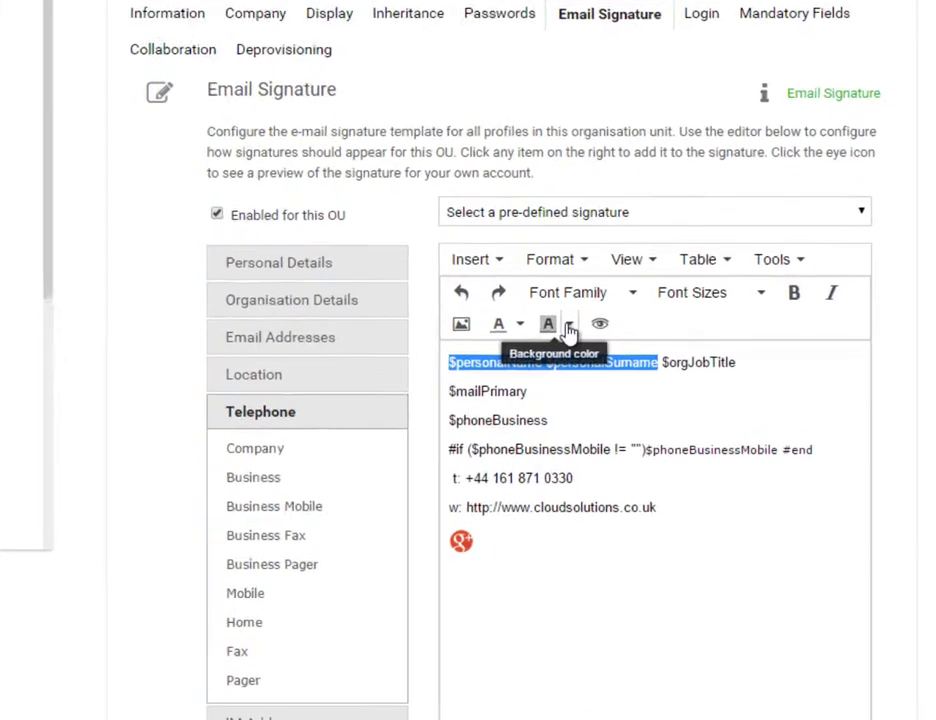
pyautogui.click(428, 276)
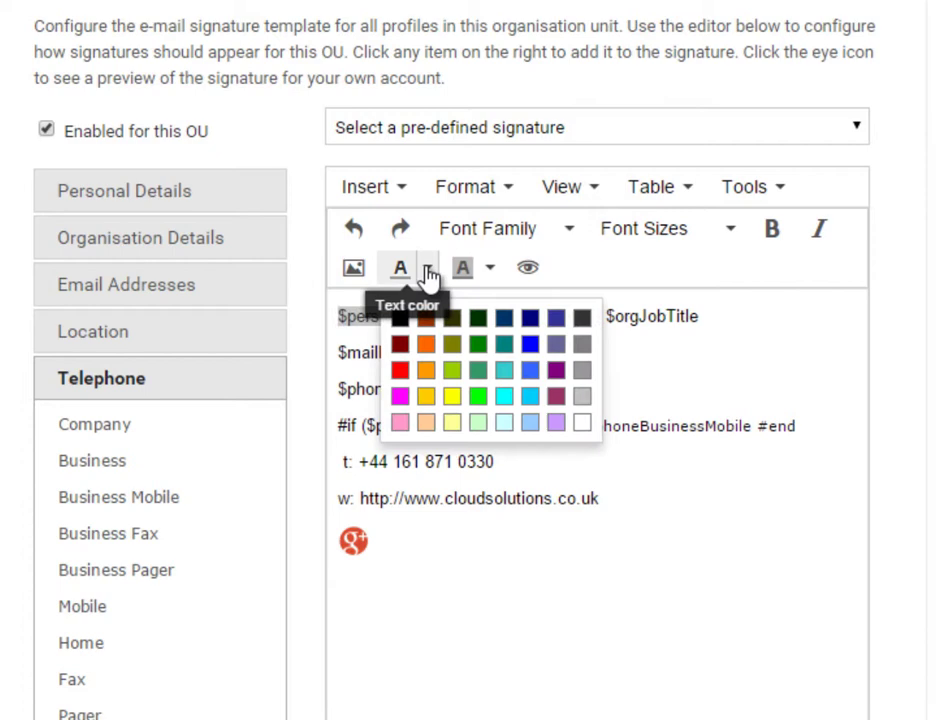
pyautogui.click(583, 370)
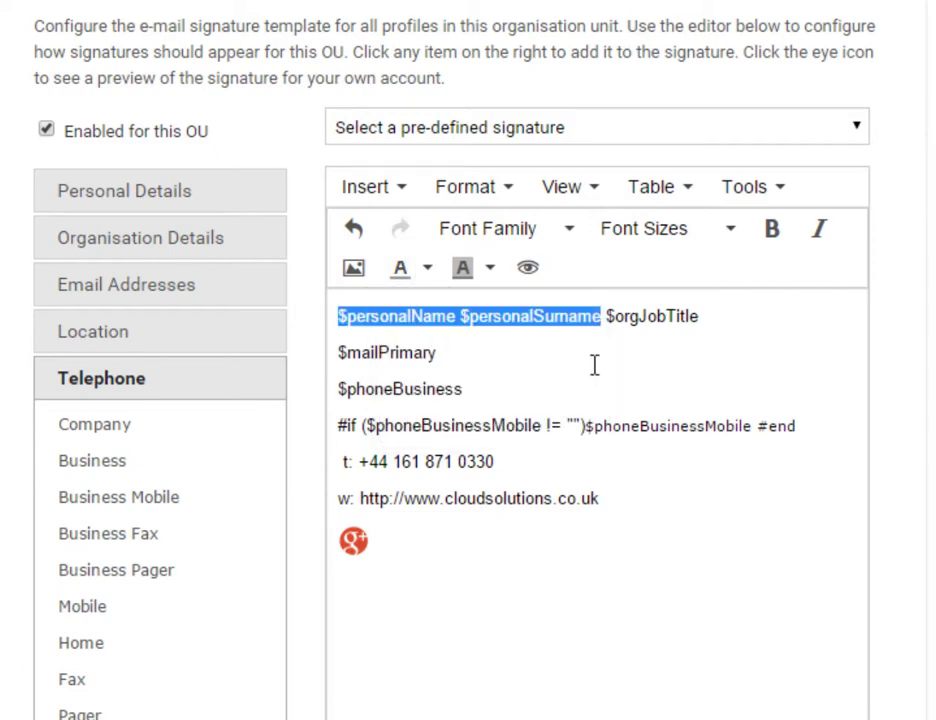
pyautogui.click(772, 230)
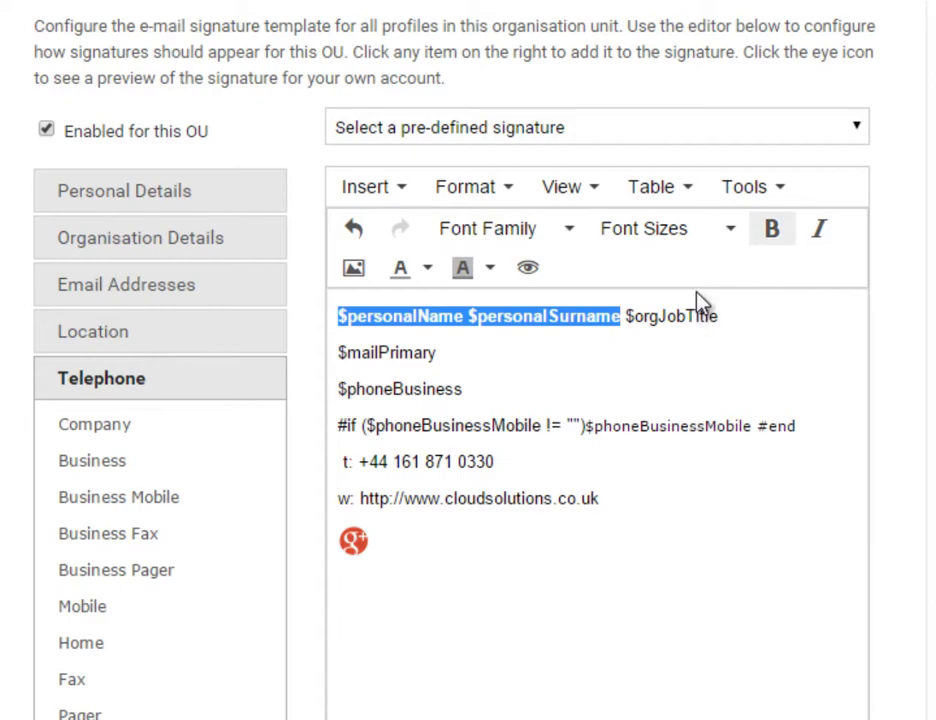
pyautogui.click(748, 190)
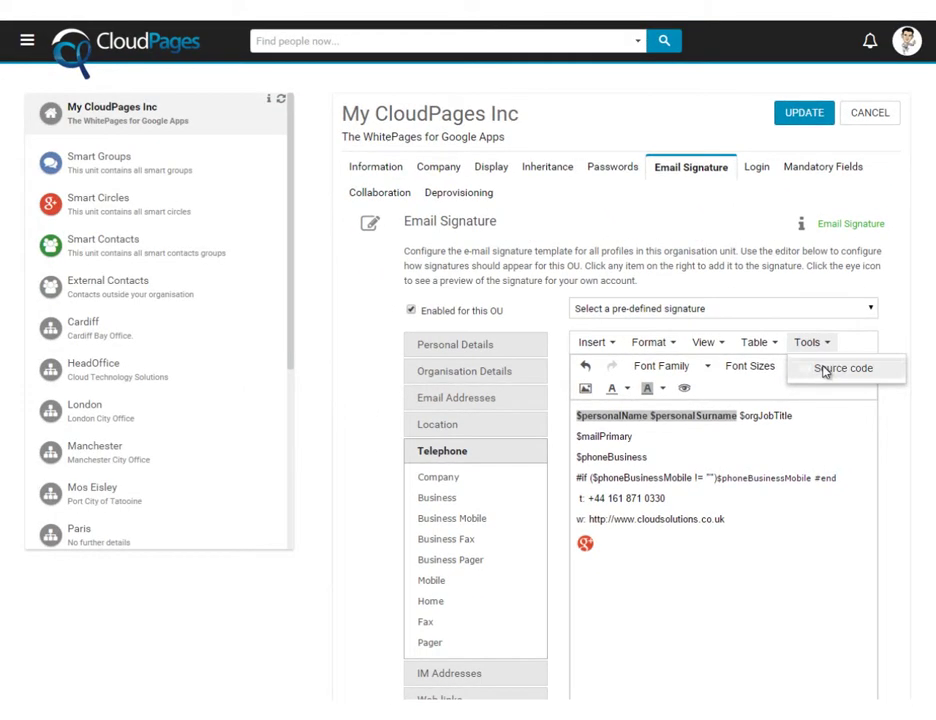
# In the source code, replace the name line's colour/bold markup with uppercase Verdana, 25px line height, 1px letter-spacing styling
pyautogui.click(843, 368)
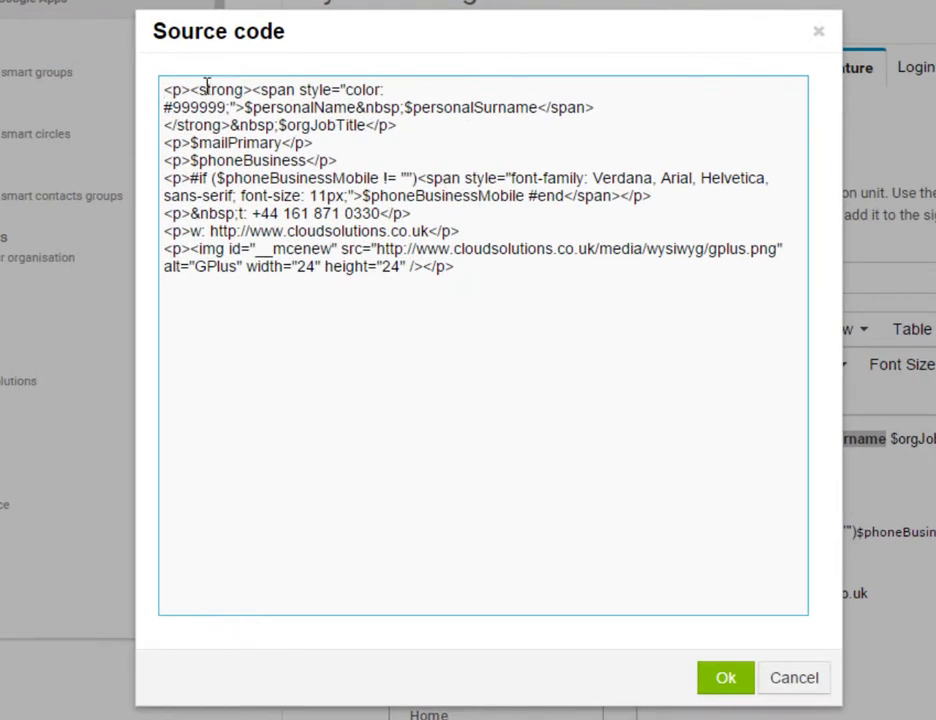
pyautogui.moveTo(190, 90); pyautogui.dragTo(244, 107)
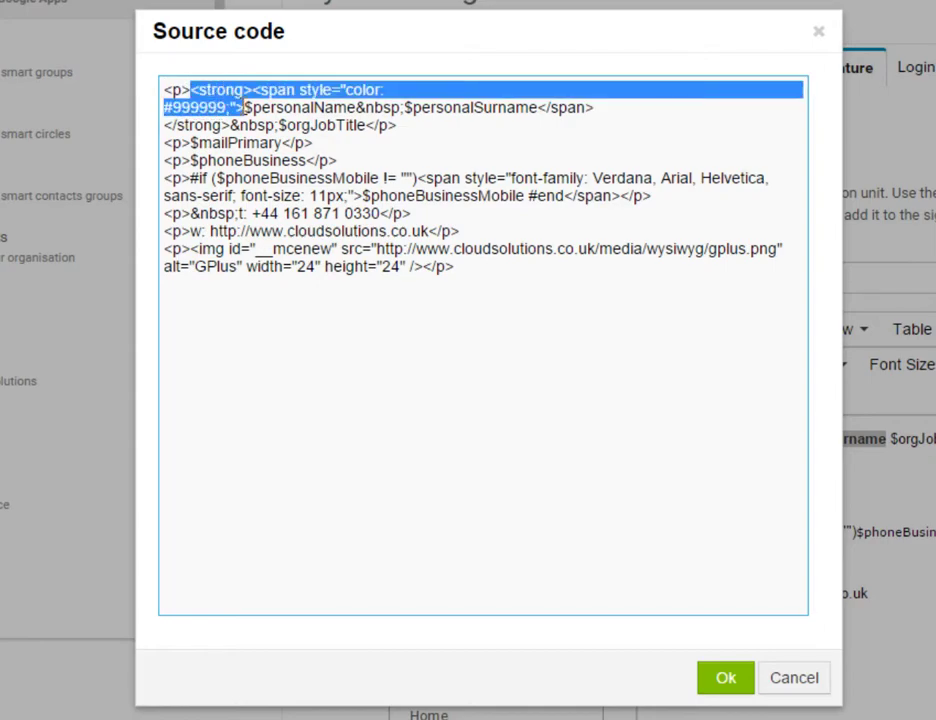
pyautogui.write('<span style="font-family: verdana, sans-serif; line-height: 25px; letter-spacing: 1px; text-transform: uppercase;"><strong>')
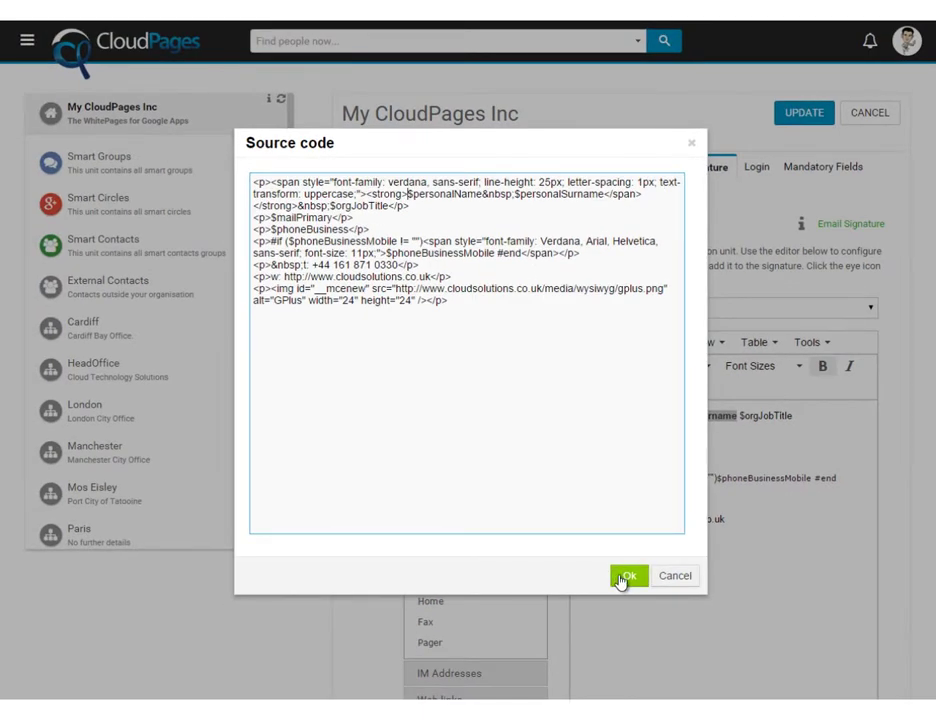
pyautogui.click(621, 578)
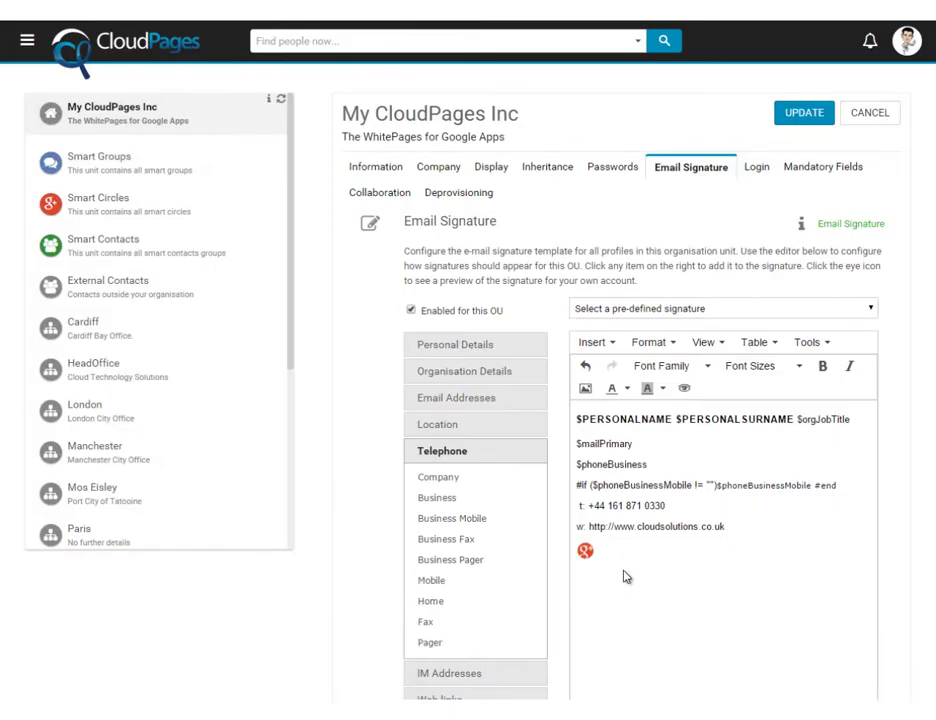
# Preview the restyled signature and then close the preview
pyautogui.click(685, 393)
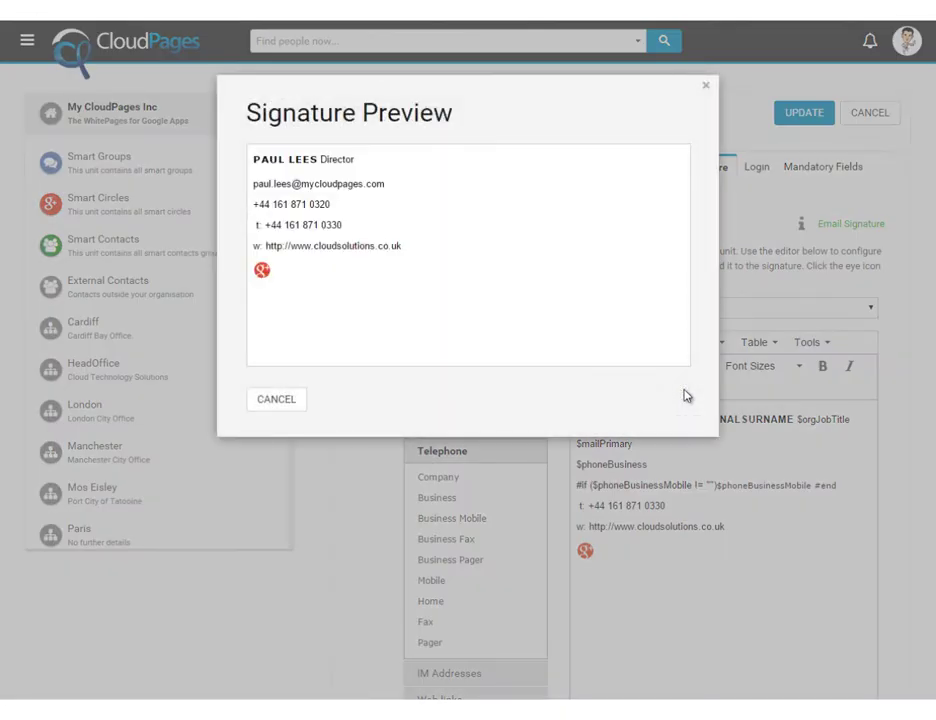
pyautogui.click(283, 401)
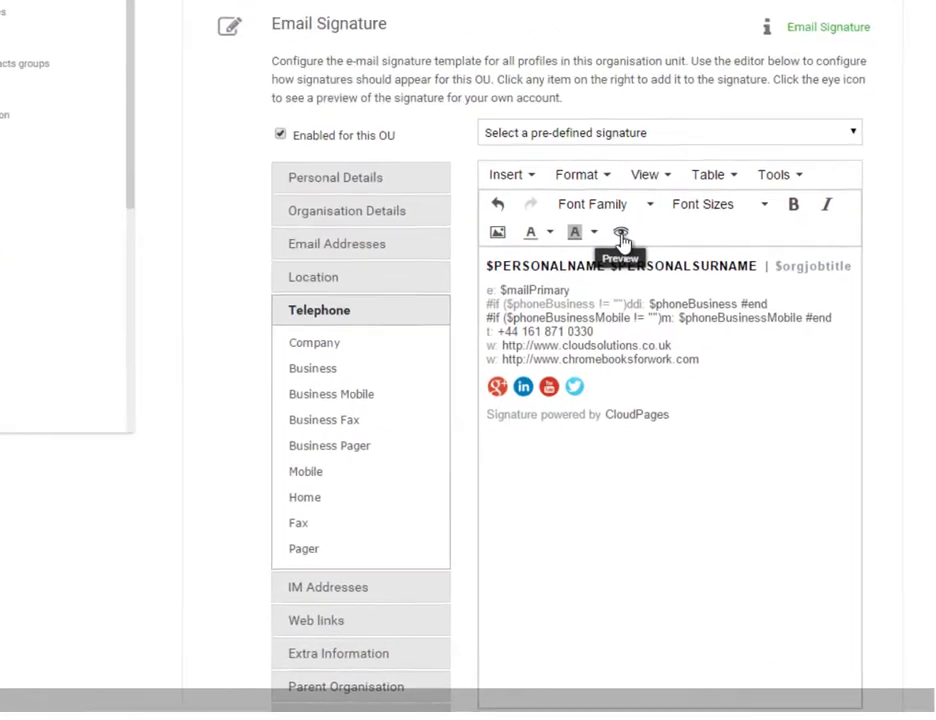
pyautogui.click(621, 234)
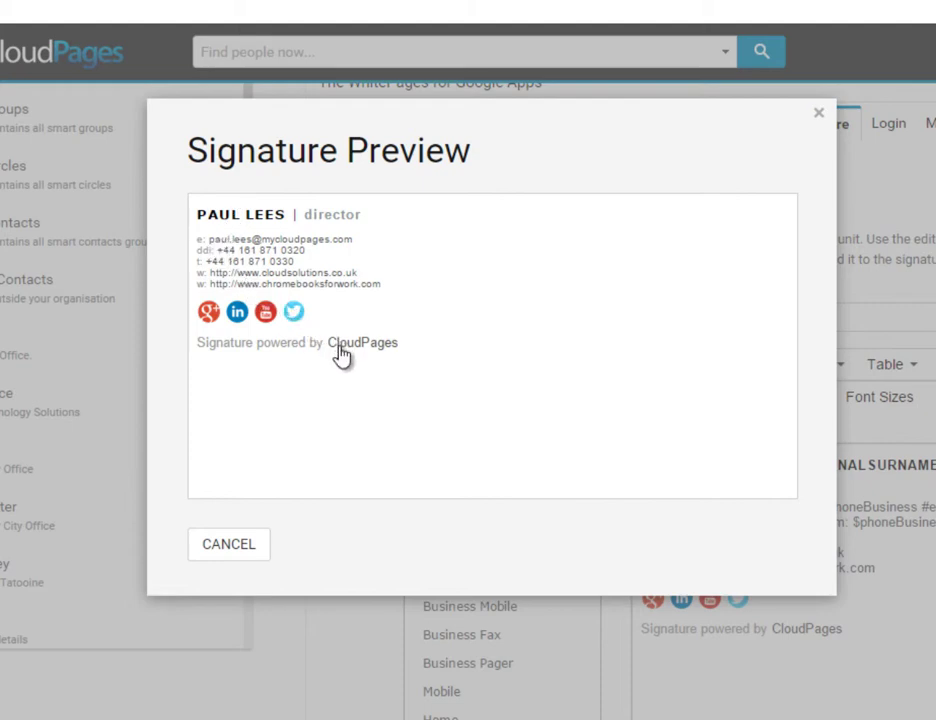
pyautogui.click(238, 550)
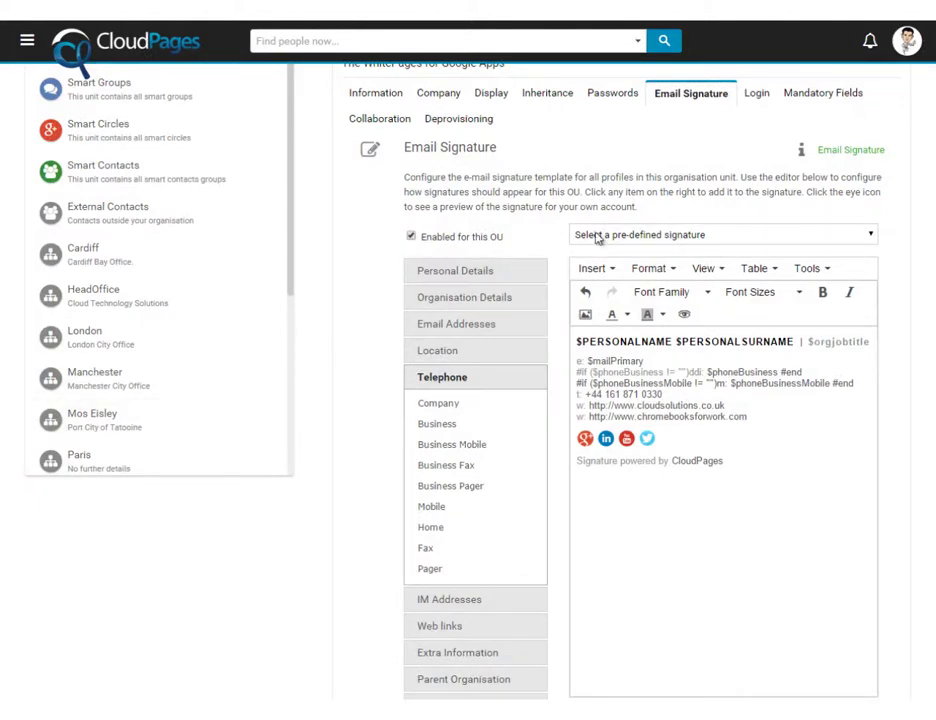
# Save the My CloudPages Inc unit's updated email signature settings
pyautogui.scroll(1, 742, 178)
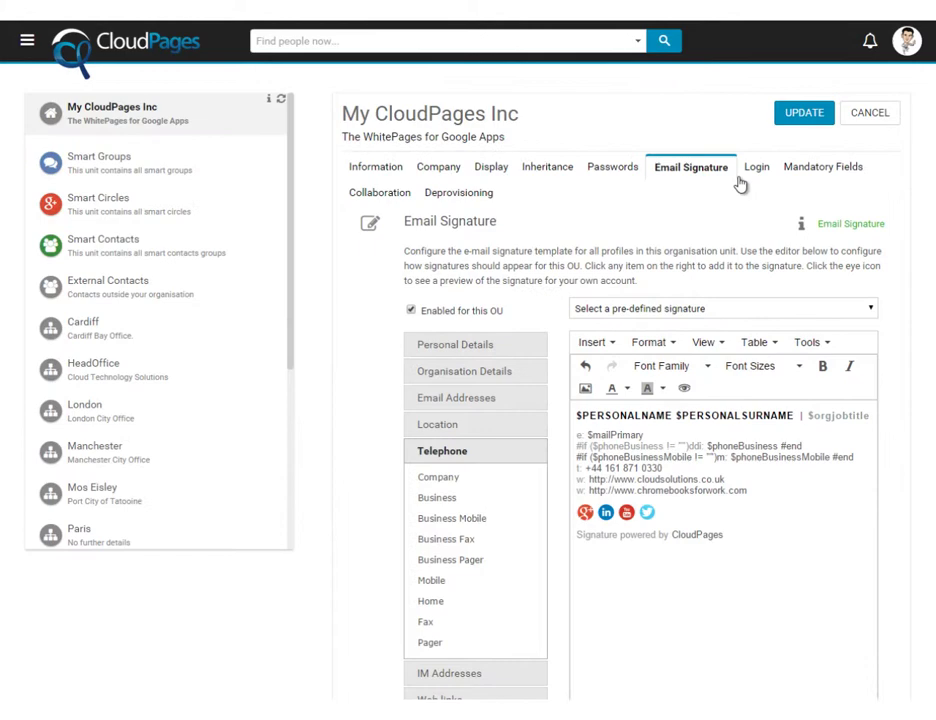
pyautogui.click(806, 114)
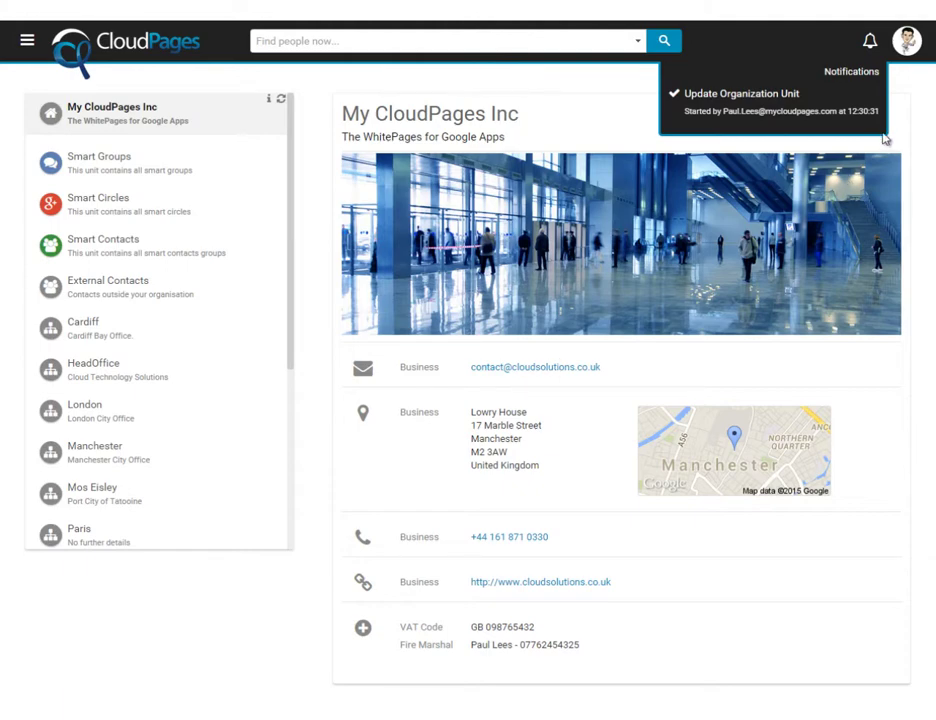
# Run Sync Email Signatures on the My CloudPages Inc unit to push signatures to users' mailboxes
pyautogui.click(886, 112)
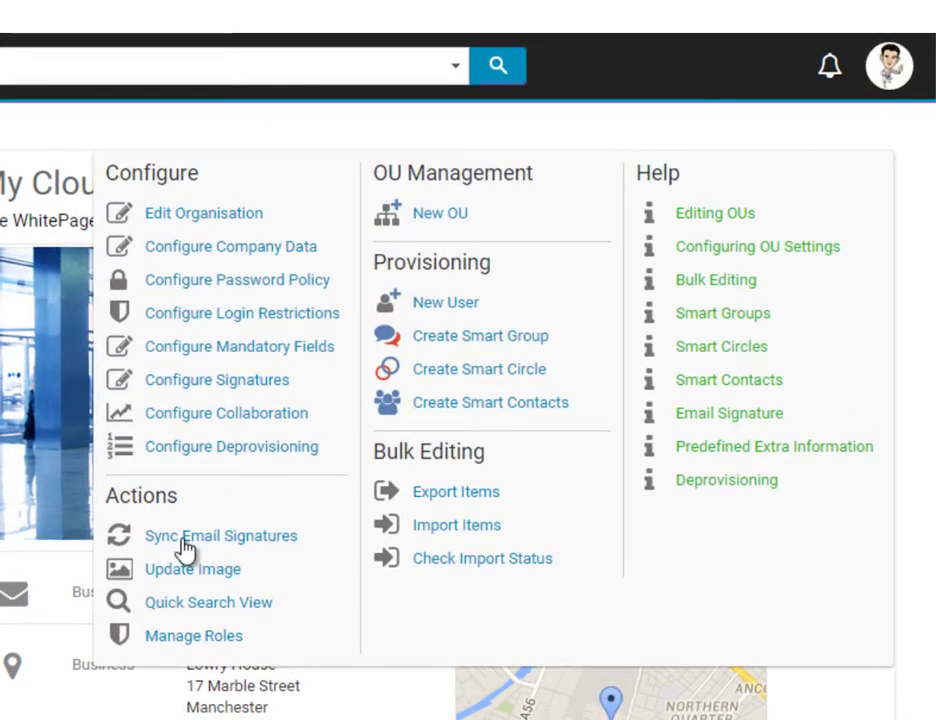
pyautogui.click(184, 546)
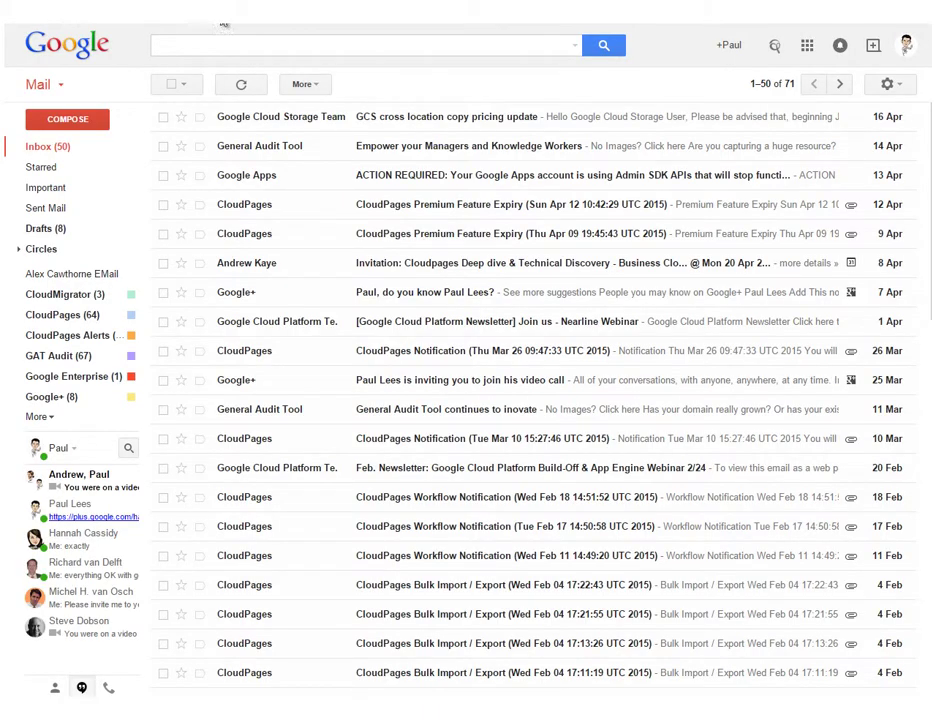
# Open Gmail's full settings and scroll the General tab to the synced CloudPages signature
pyautogui.click(887, 84)
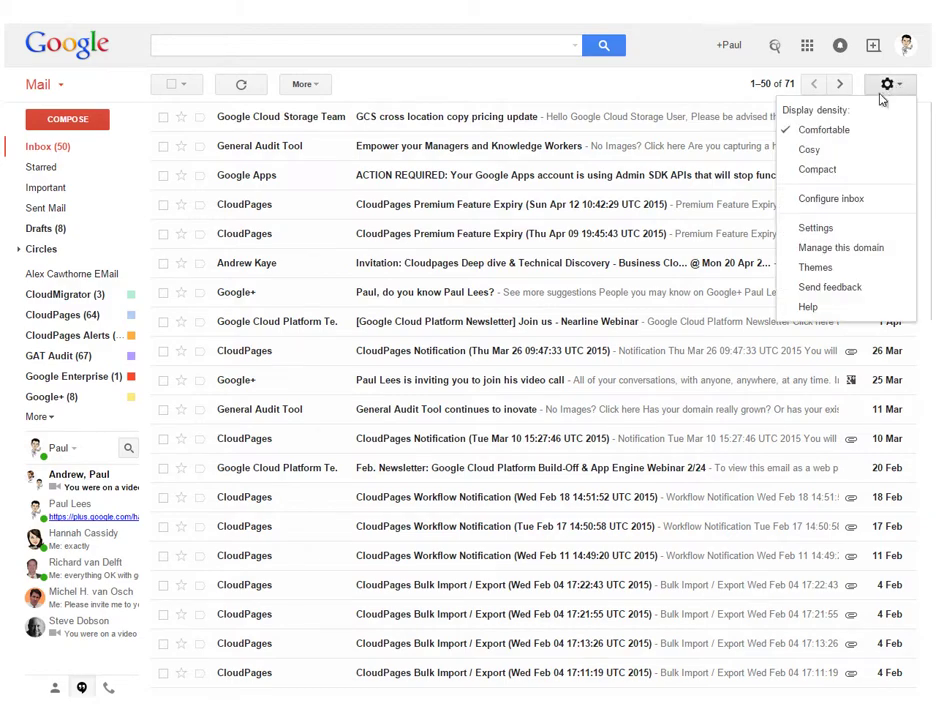
pyautogui.click(817, 229)
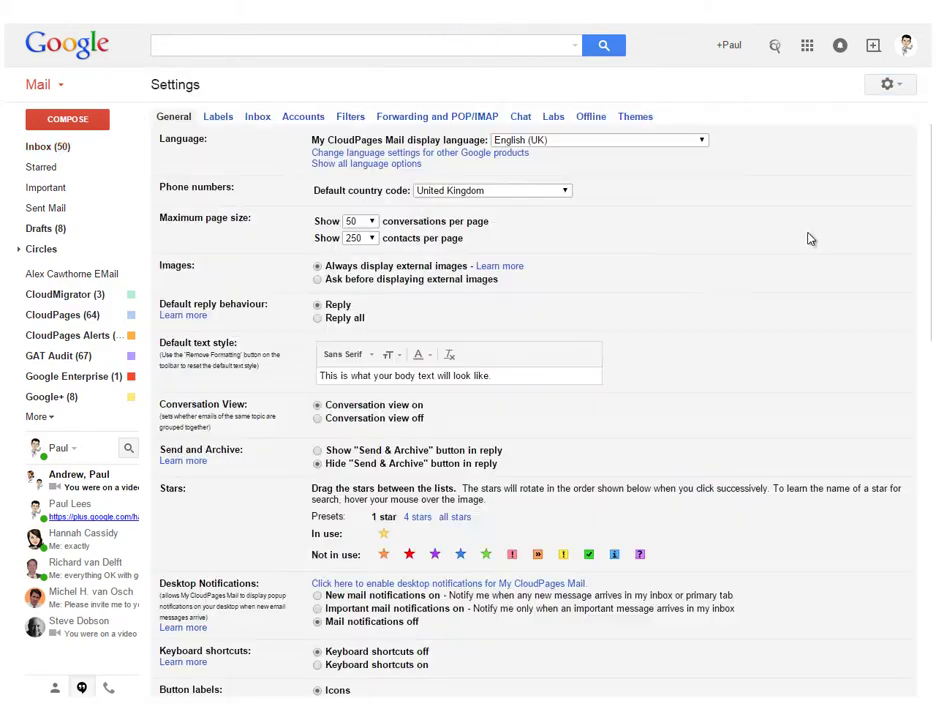
pyautogui.scroll(-5, 550, 345)
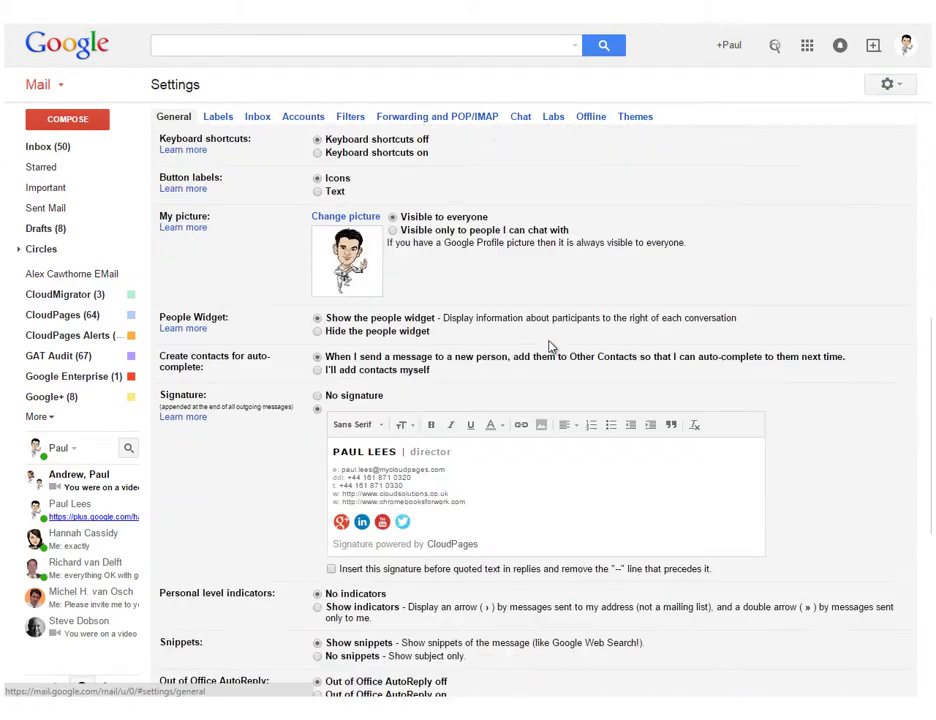
pyautogui.scroll(-1, 549, 346)
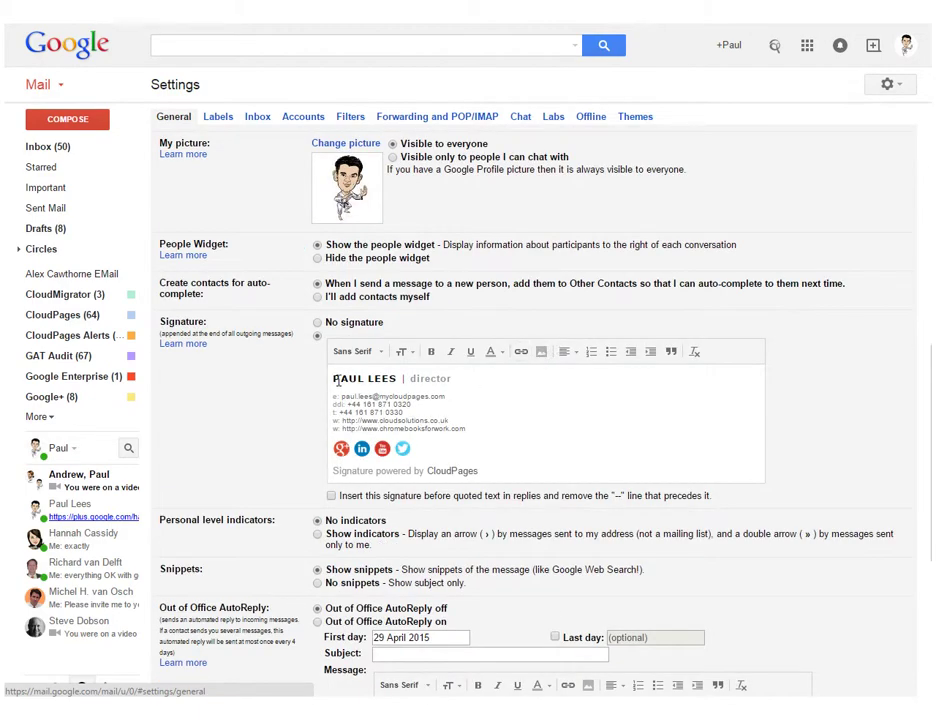